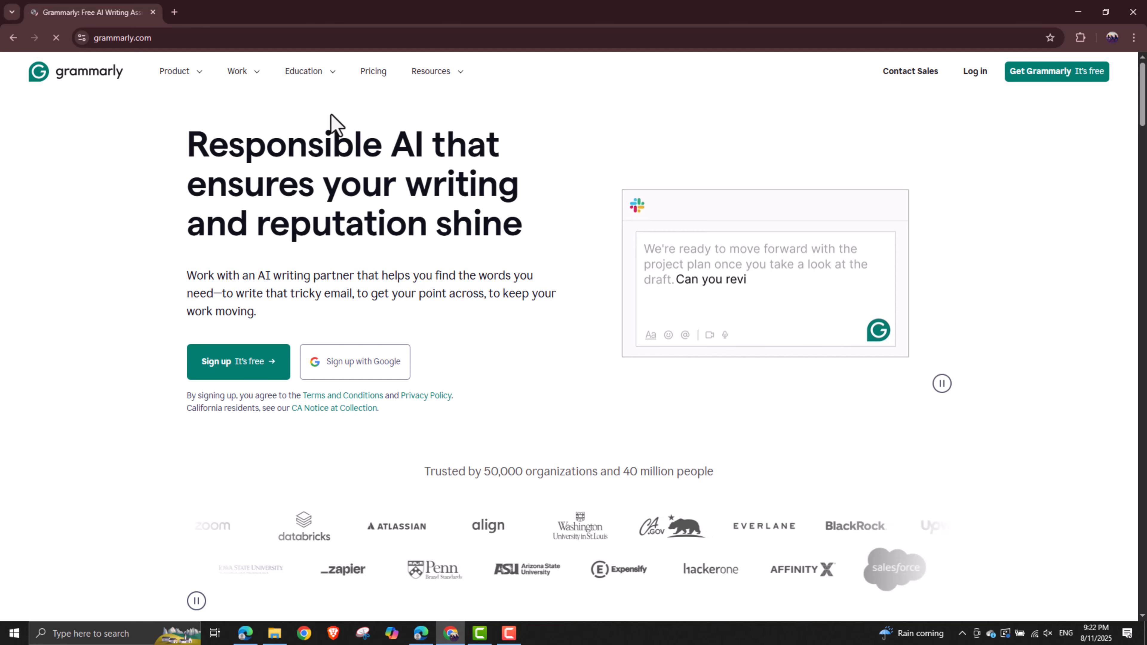
Step: Look through the homepage's feature sections and the Free, Pro and Enterprise plan comparison
scroll(520, 194, down, 8)
scroll(515, 196, down, 3)
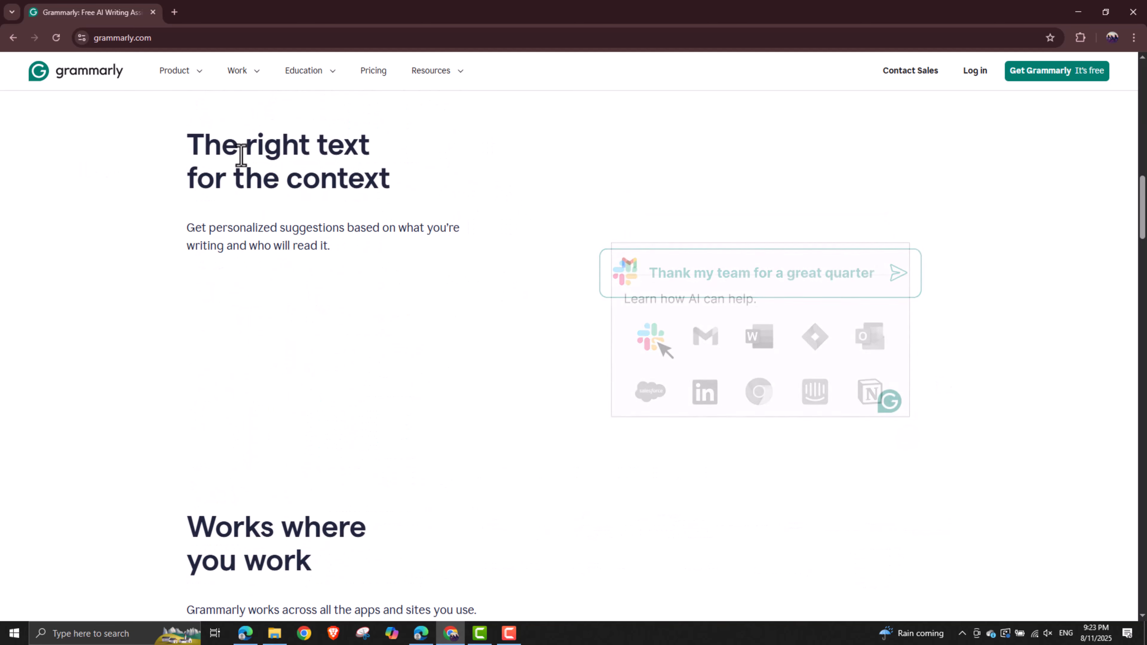
scroll(335, 253, down, 6)
scroll(339, 260, down, 10)
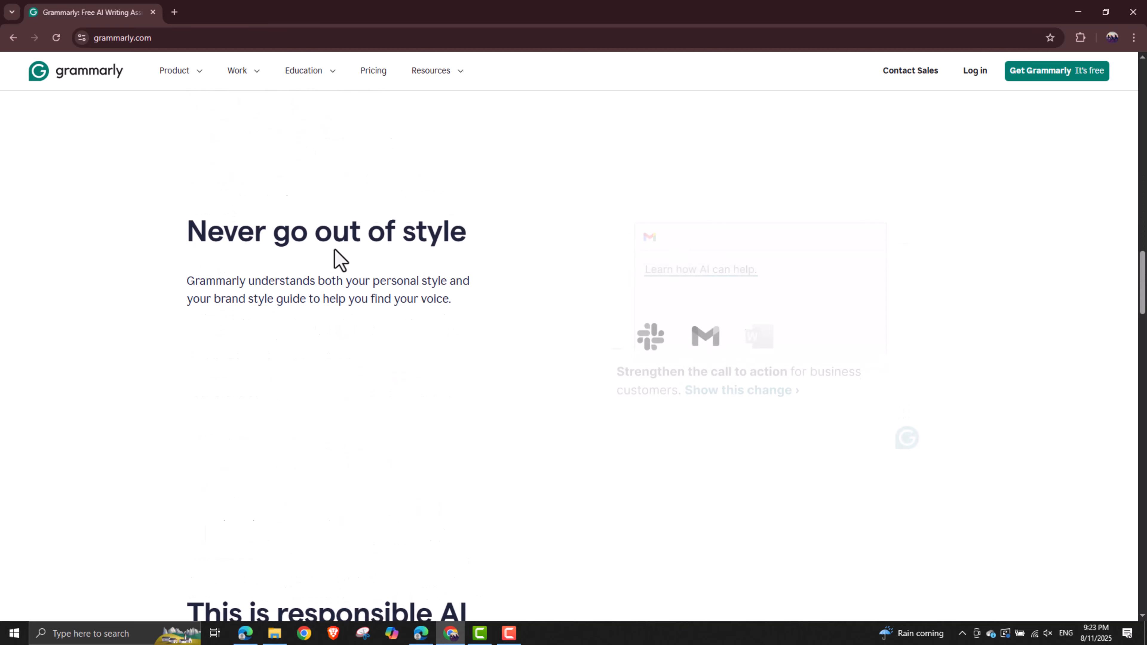
scroll(336, 258, down, 5)
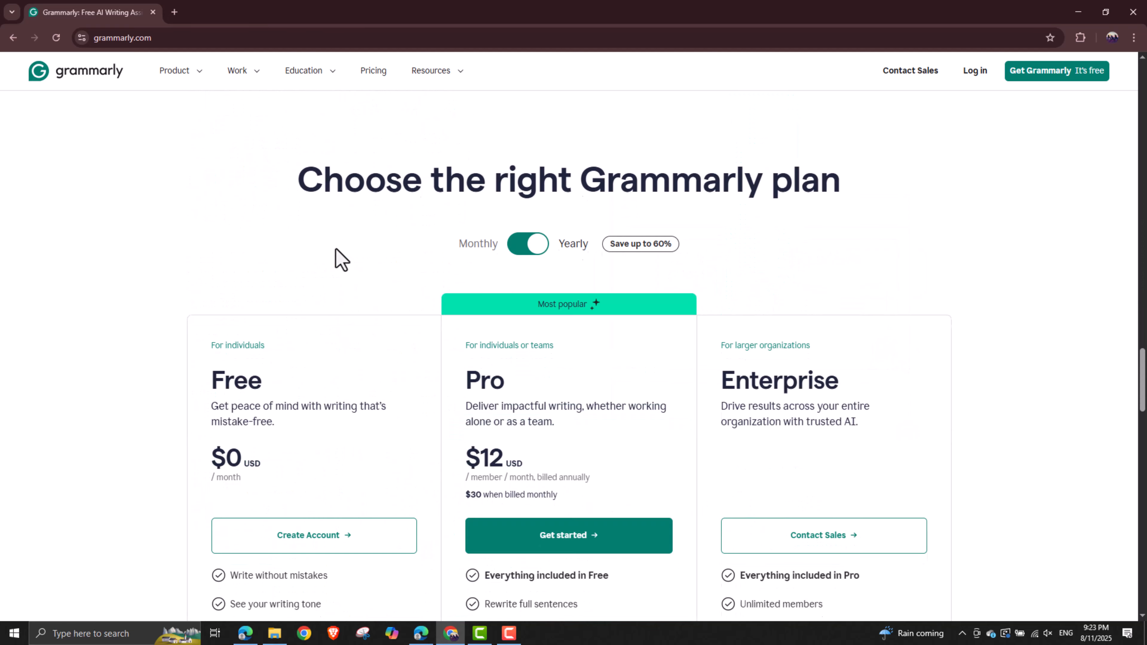
scroll(336, 259, down, 4)
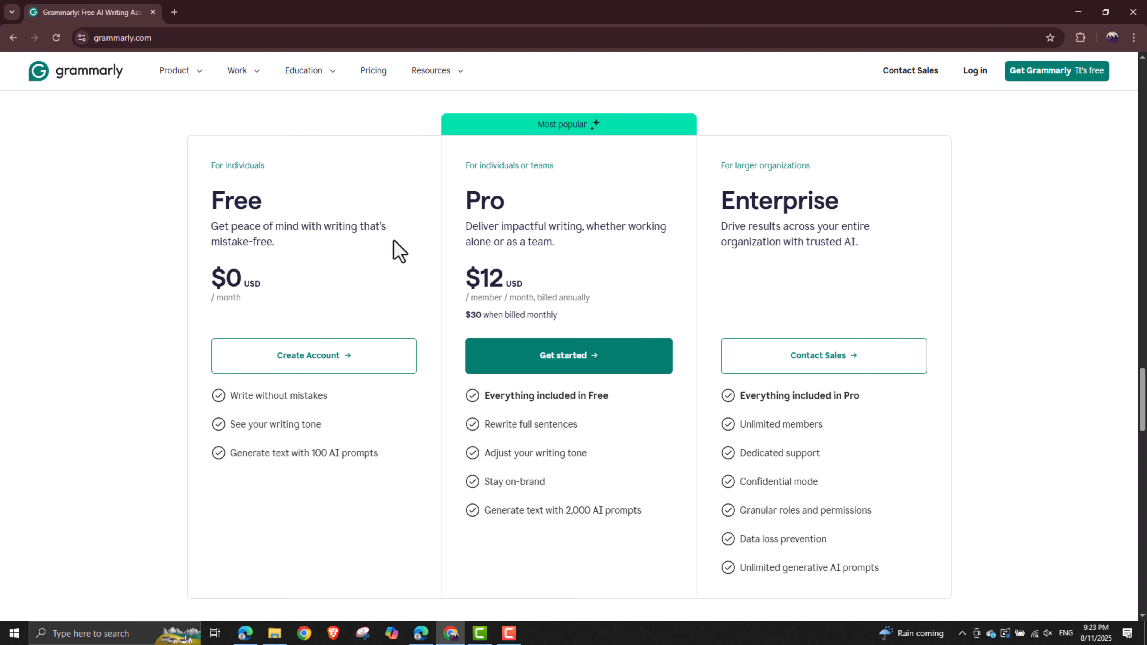
scroll(396, 250, up, 15)
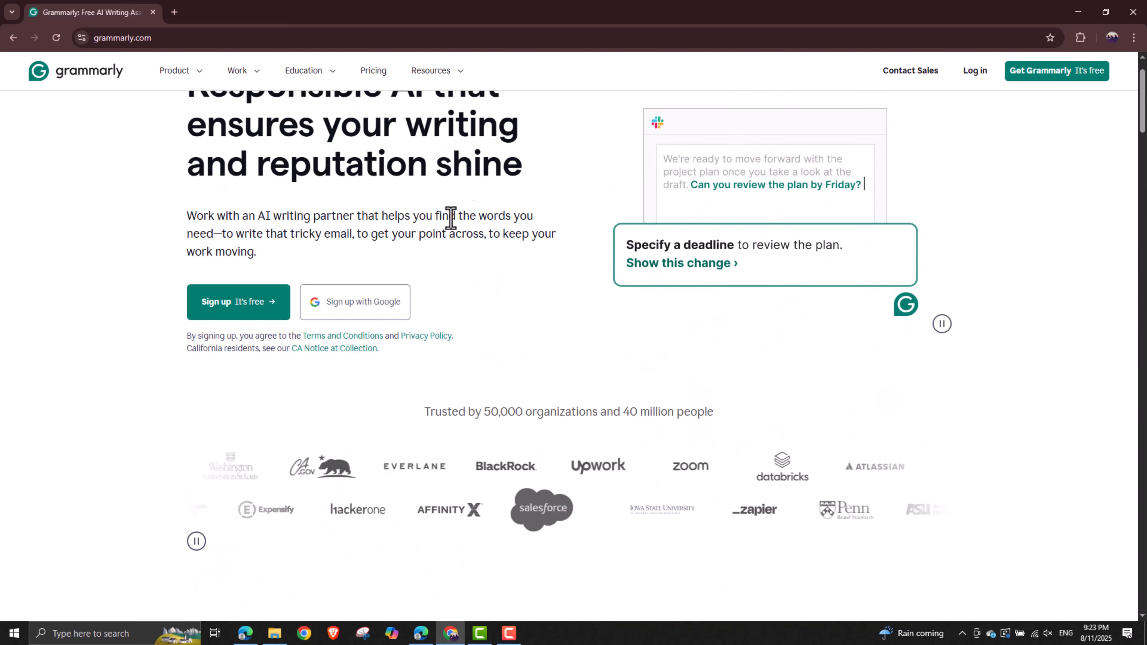
Step: Sign up for a free Grammarly account with Google
click(1052, 73)
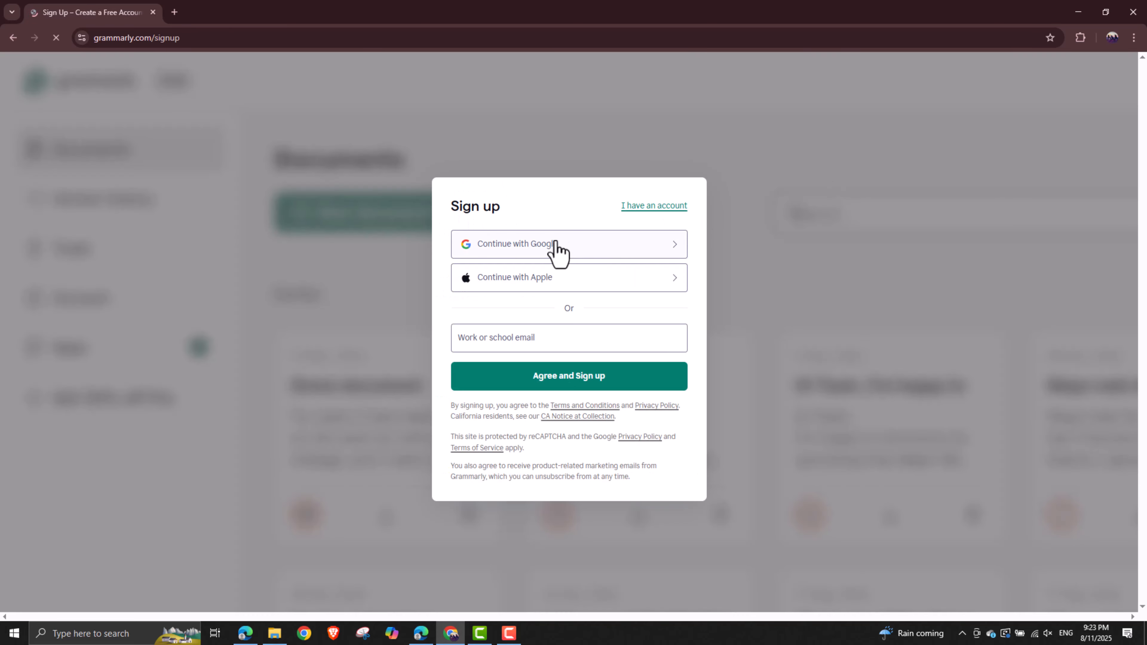
click(556, 244)
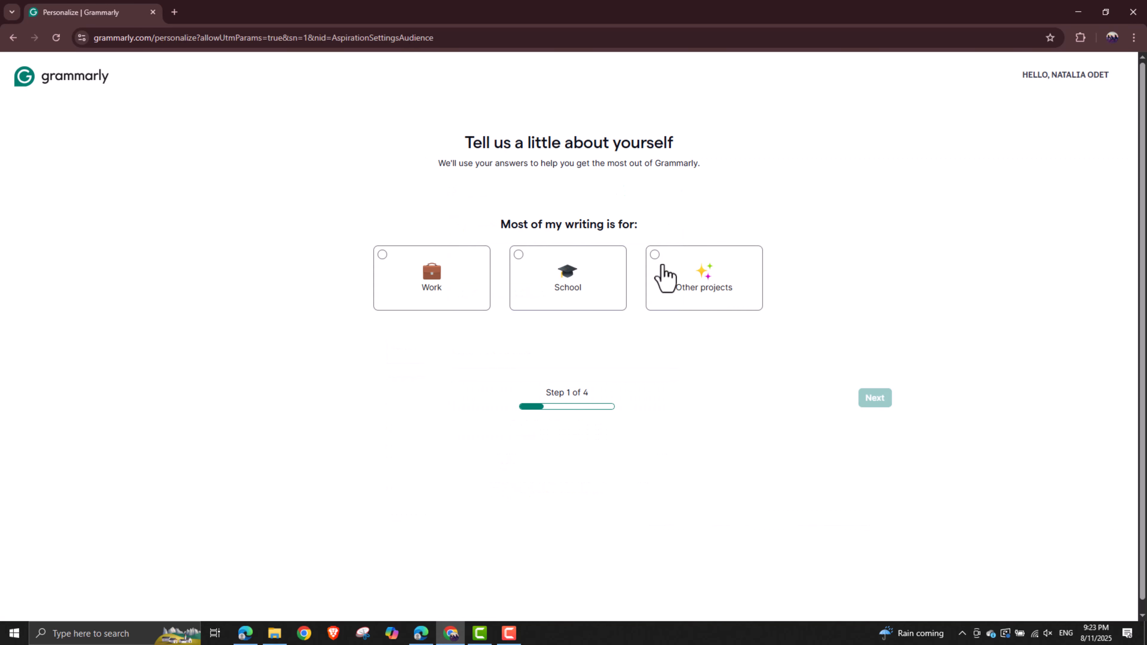
Step: Answer the first profile questions with School as the writing purpose, College student, and graduation in 2025
click(566, 275)
click(873, 400)
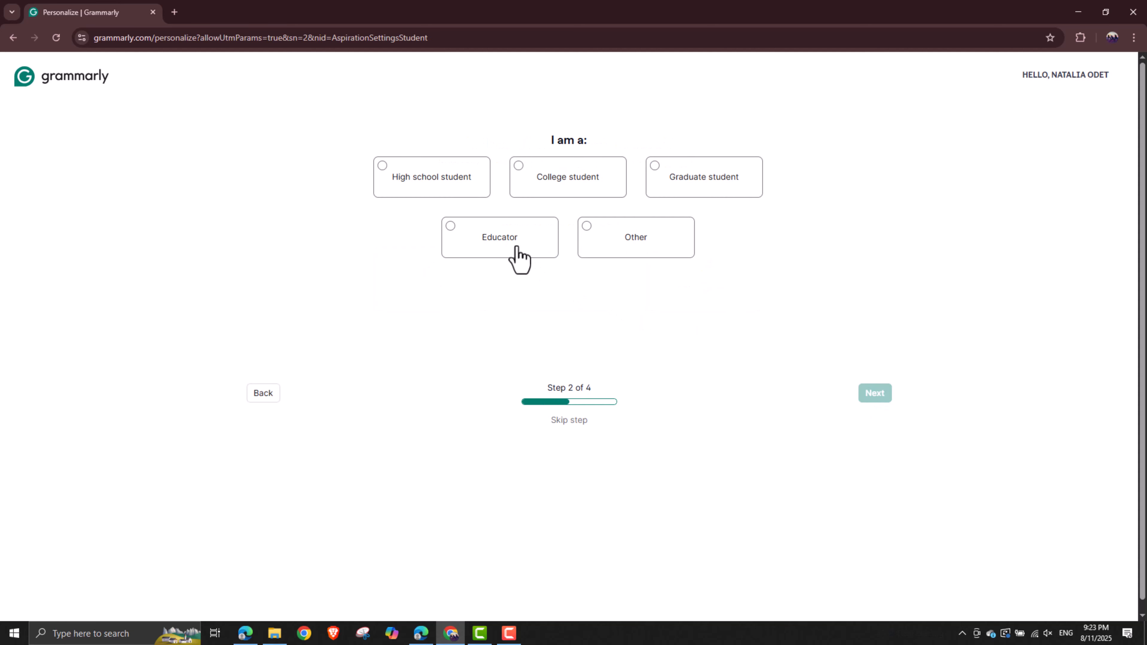
click(580, 177)
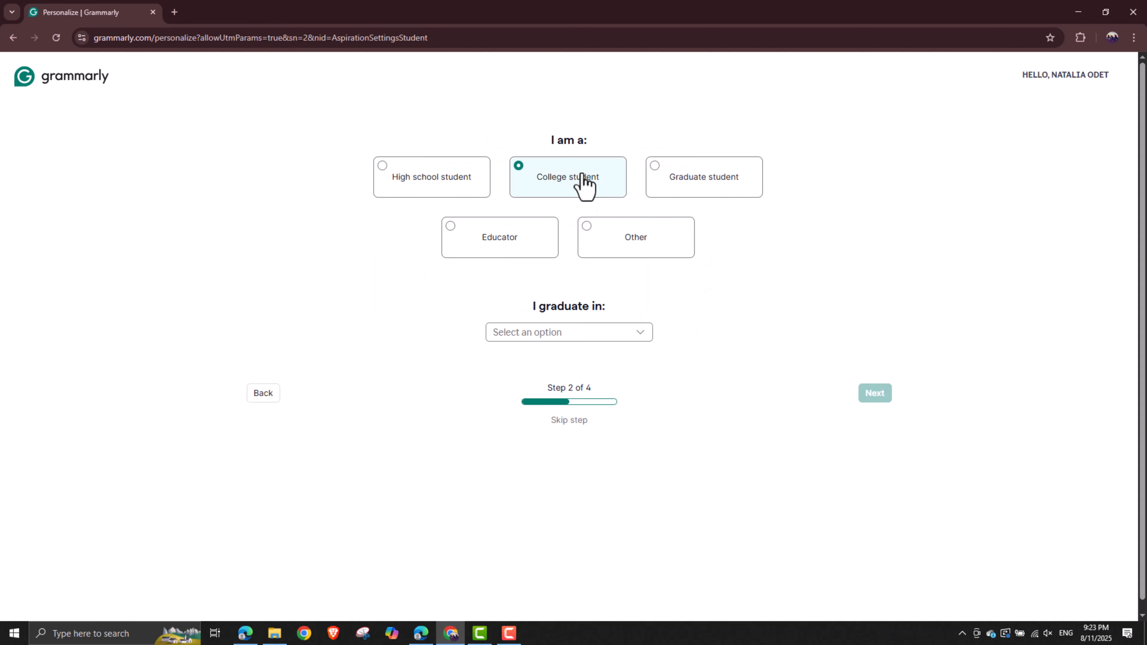
click(598, 331)
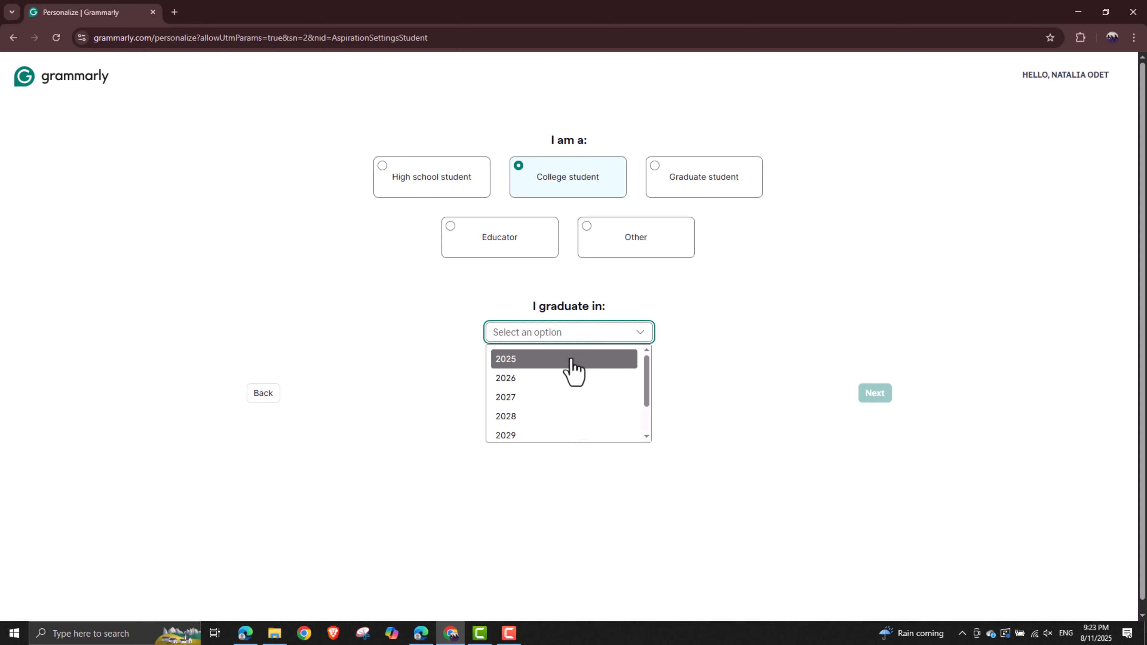
click(564, 362)
click(869, 396)
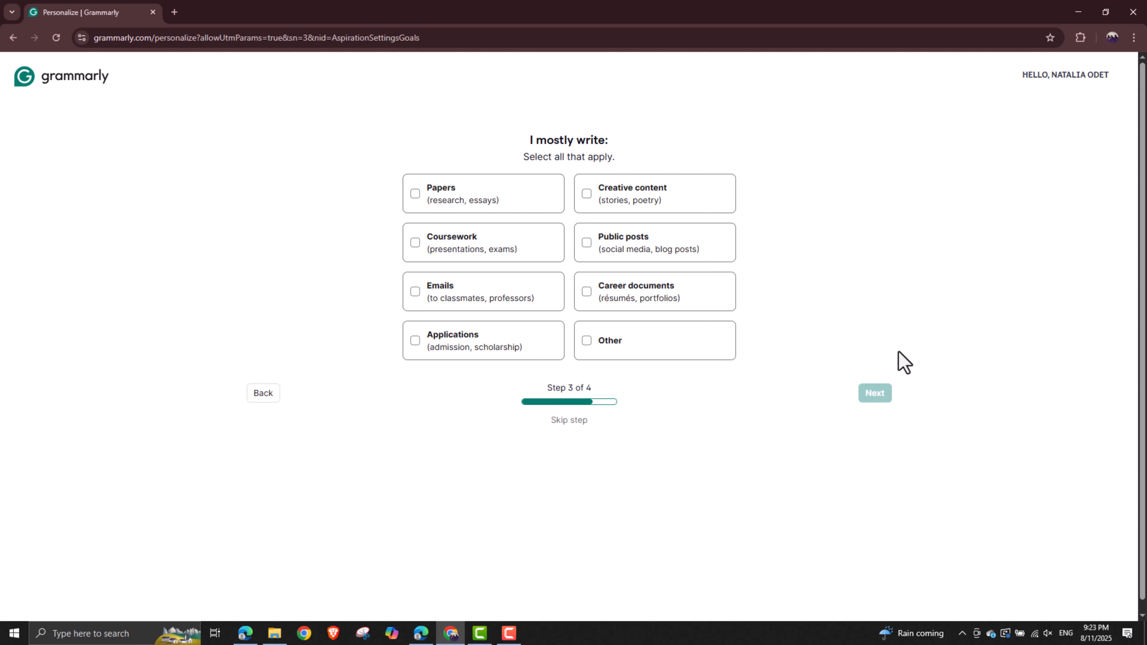
Step: Answer the remaining profile questions with Creative content, Gmail and Word, and continue past the plan selection
click(586, 203)
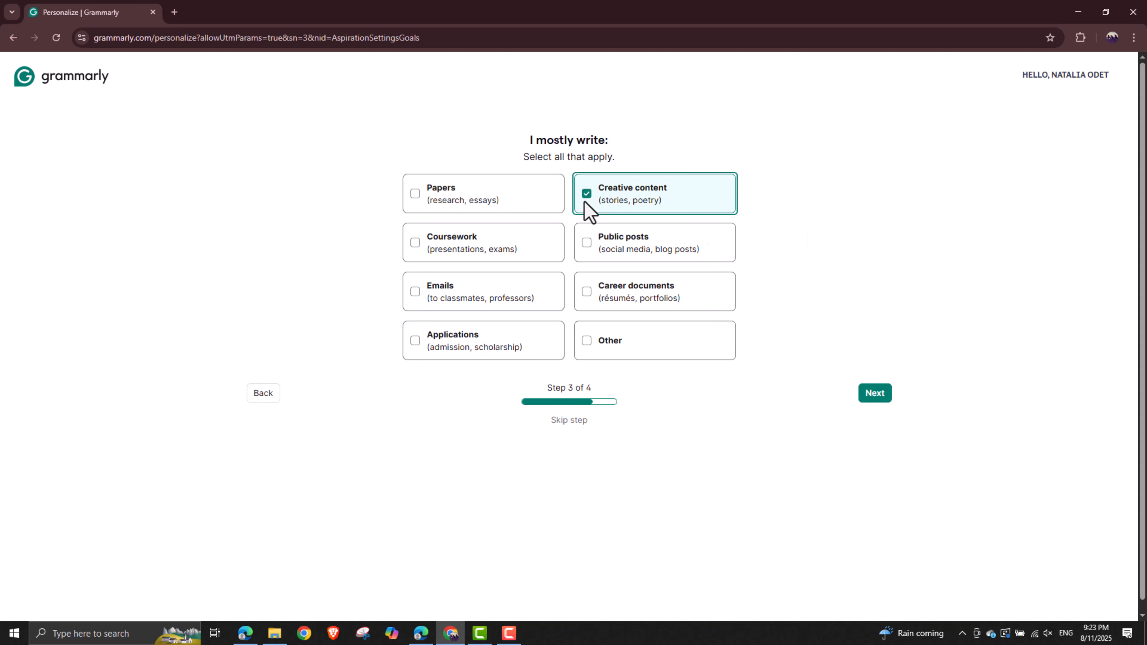
click(872, 397)
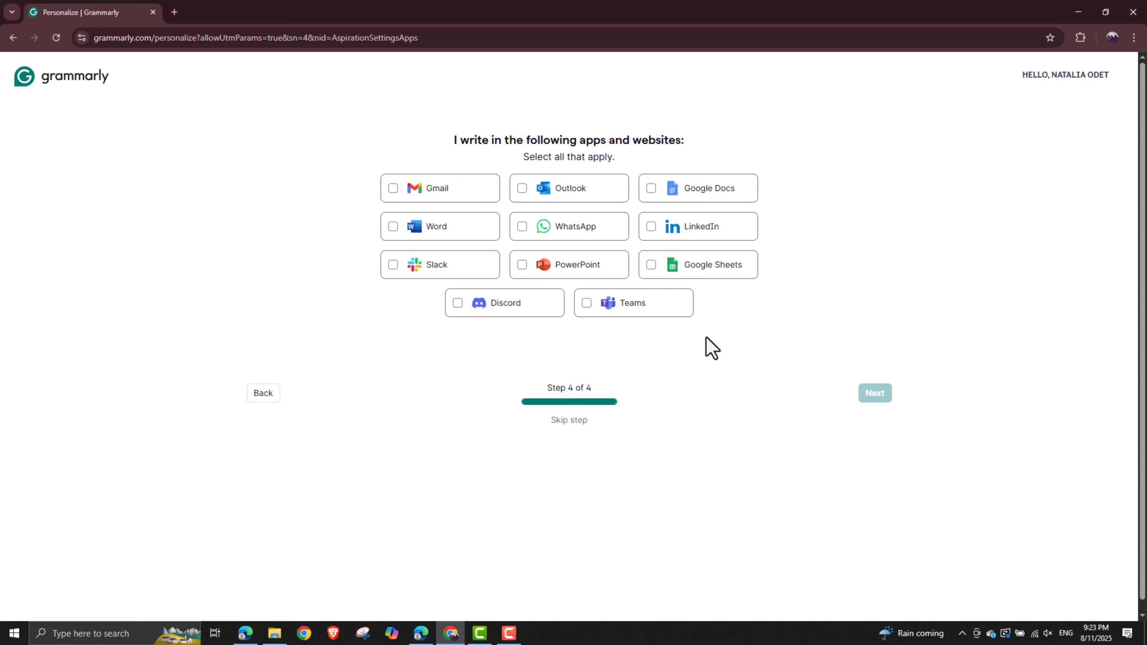
click(412, 190)
click(420, 226)
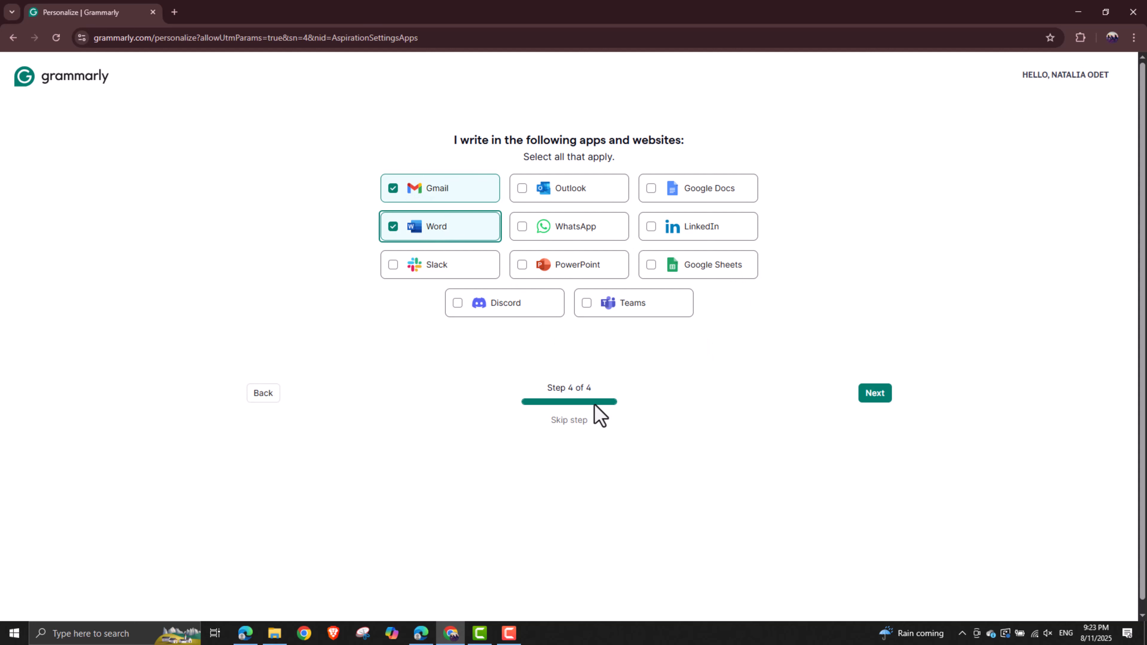
click(877, 400)
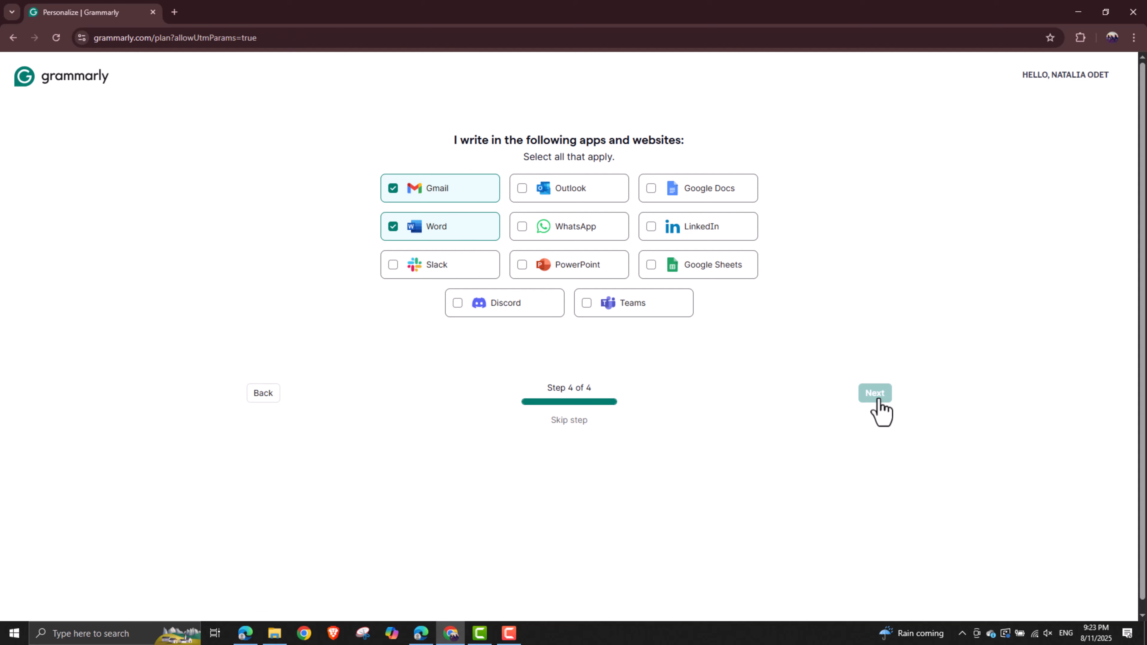
click(429, 326)
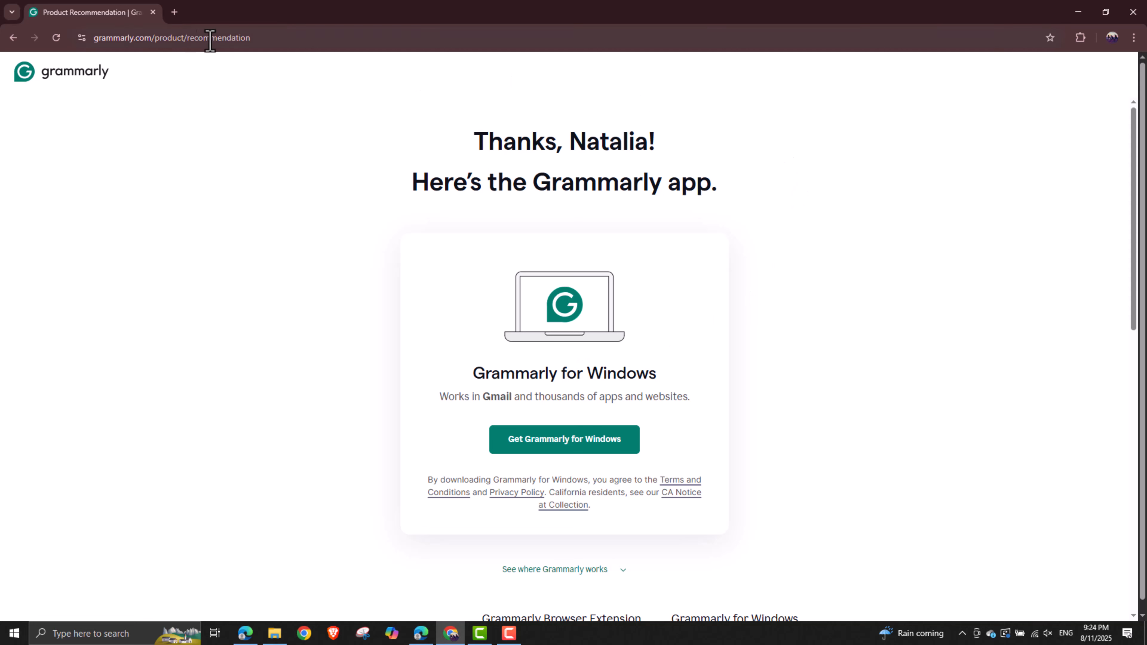
Step: Remove /product/recommendation from the web address and load the site's main address
drag(153, 38, 362, 31)
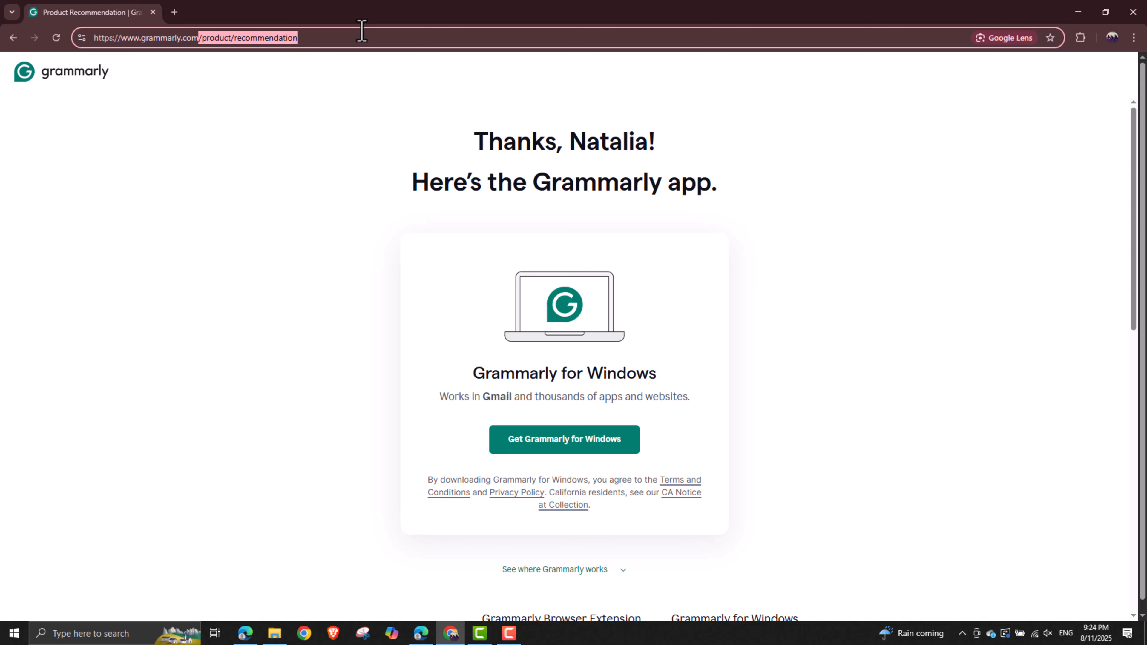
key(BackSpace)
key(Return)
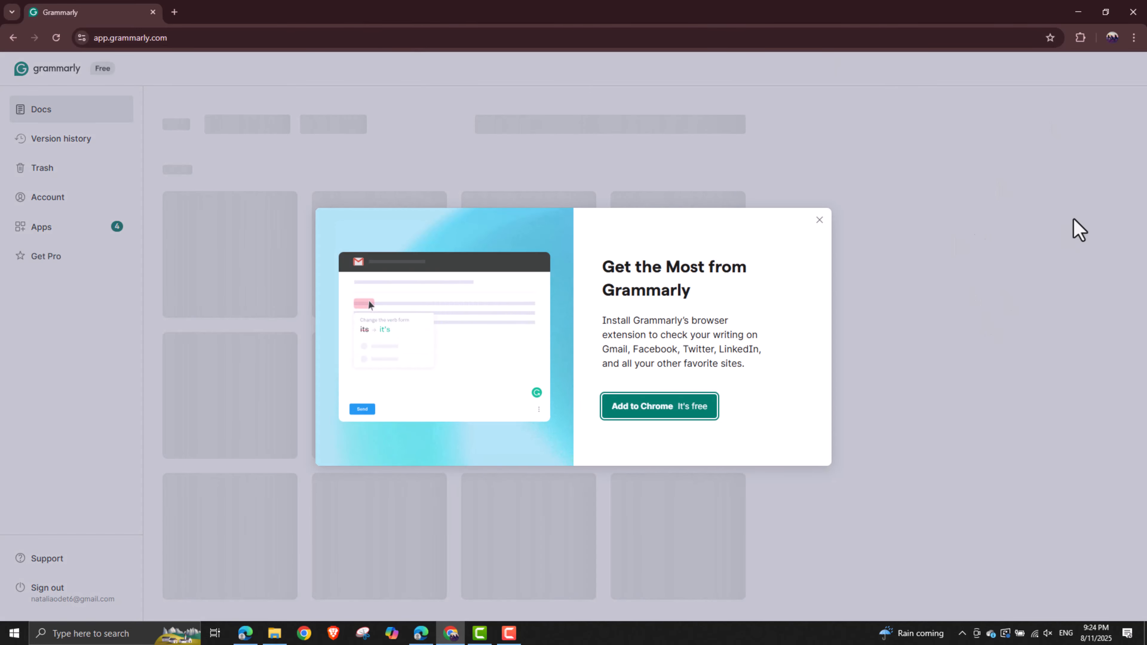
Step: Dismiss the browser extension offer and create a new document, continuing past the editor welcome message
click(819, 221)
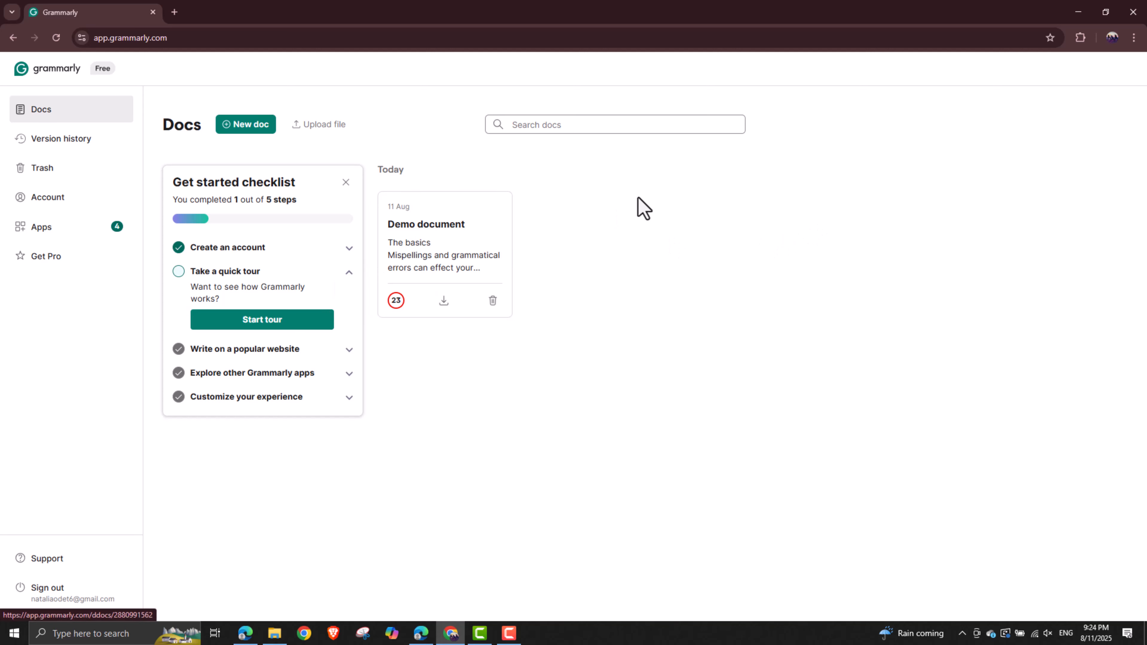
click(245, 128)
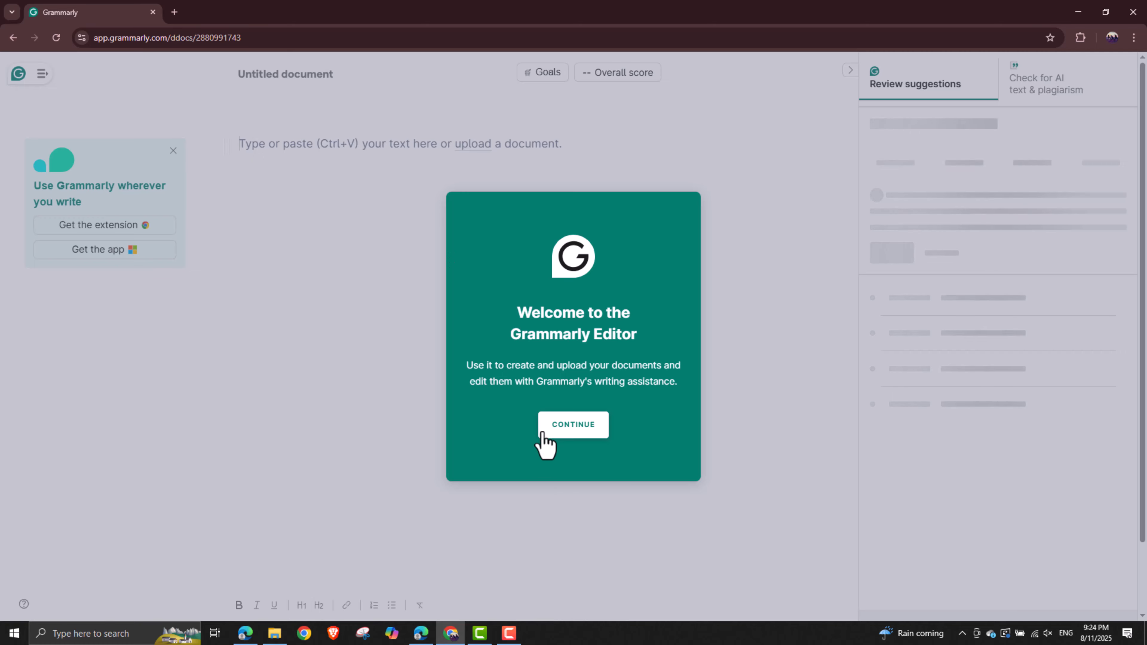
click(542, 432)
Step: Write "I wanting to love my cat red." in the document and accept the verb correction to "want"
click(327, 151)
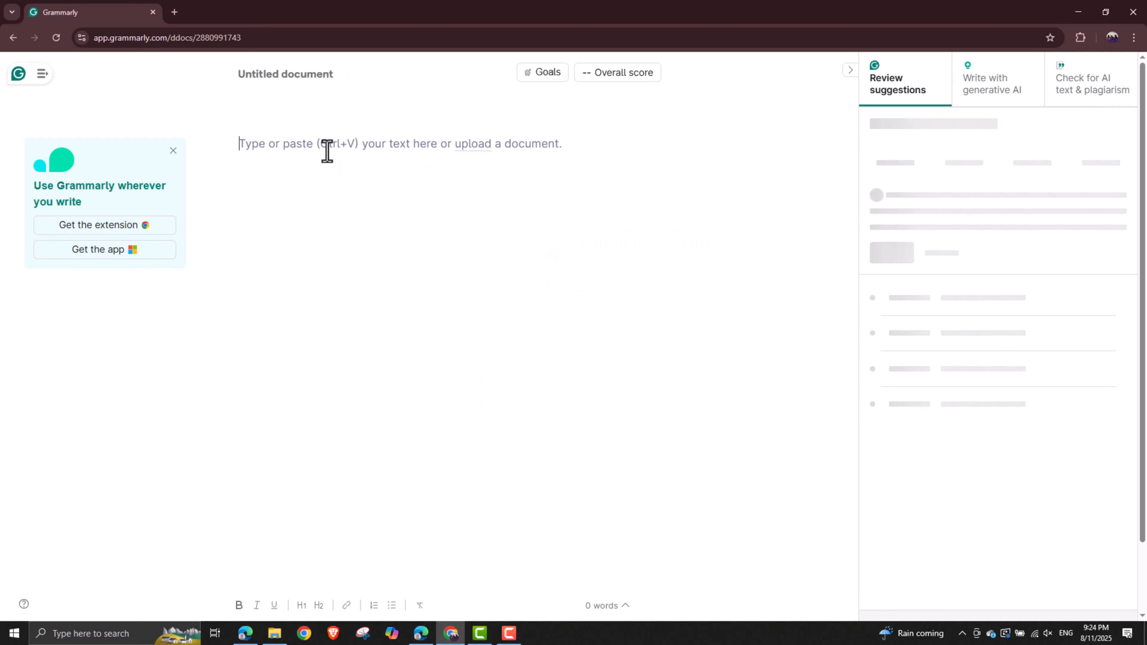
text(I want)
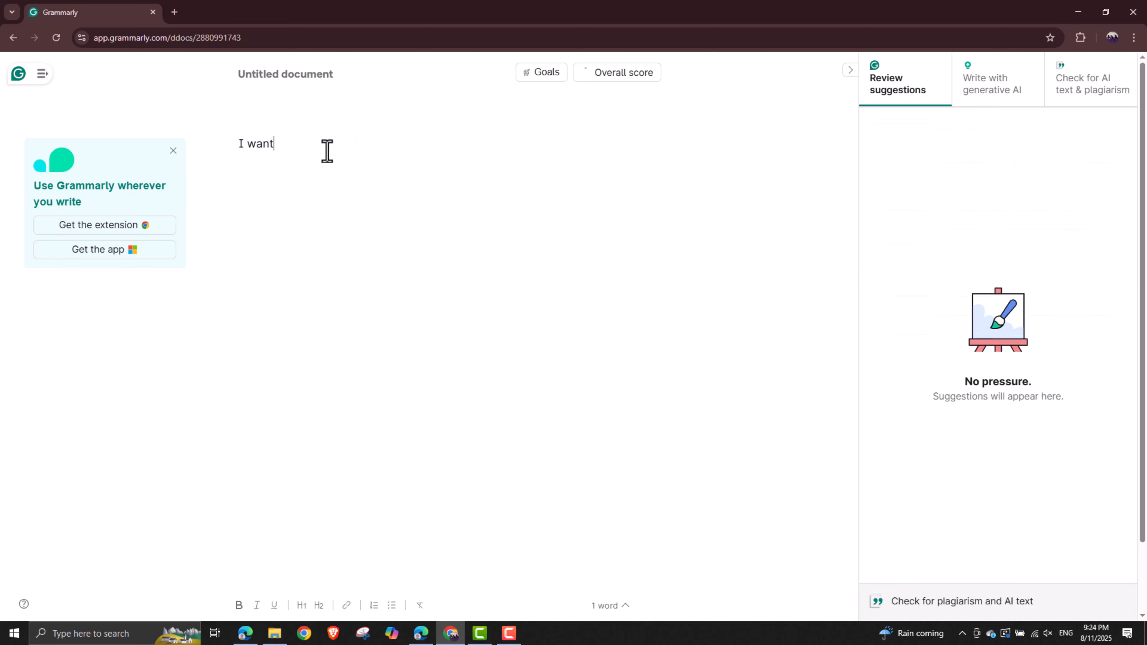
text(ing to love my cat red.)
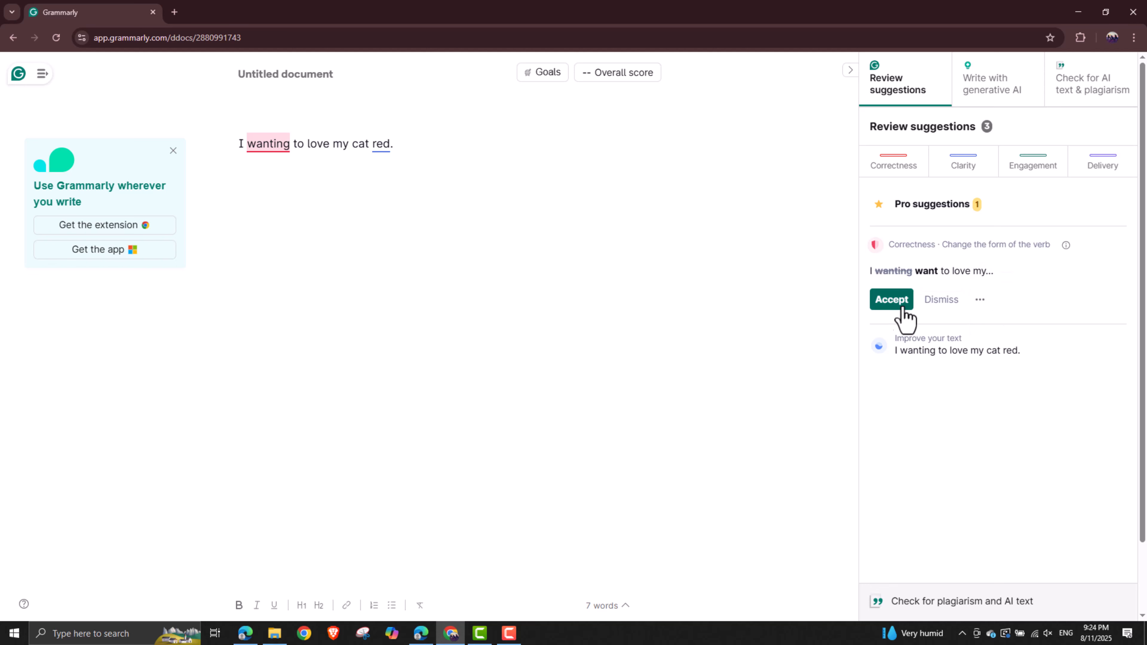
click(892, 305)
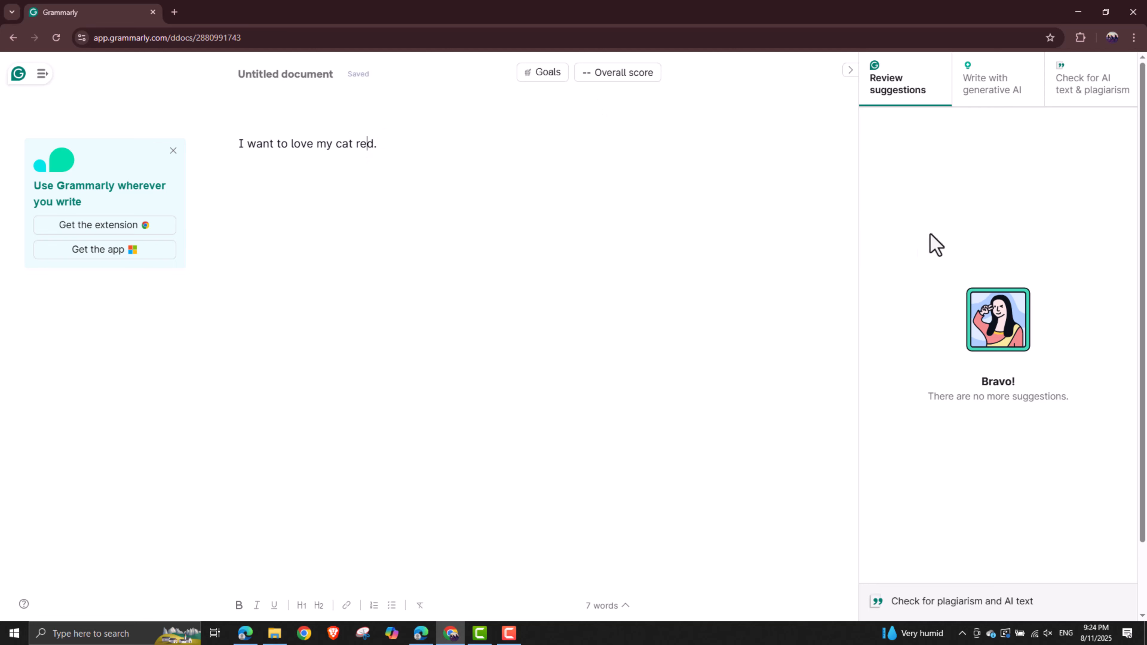
Step: Check synonyms for "red", and view the plagiarism check and generative AI tools with the whole sentence selected
double_click(355, 151)
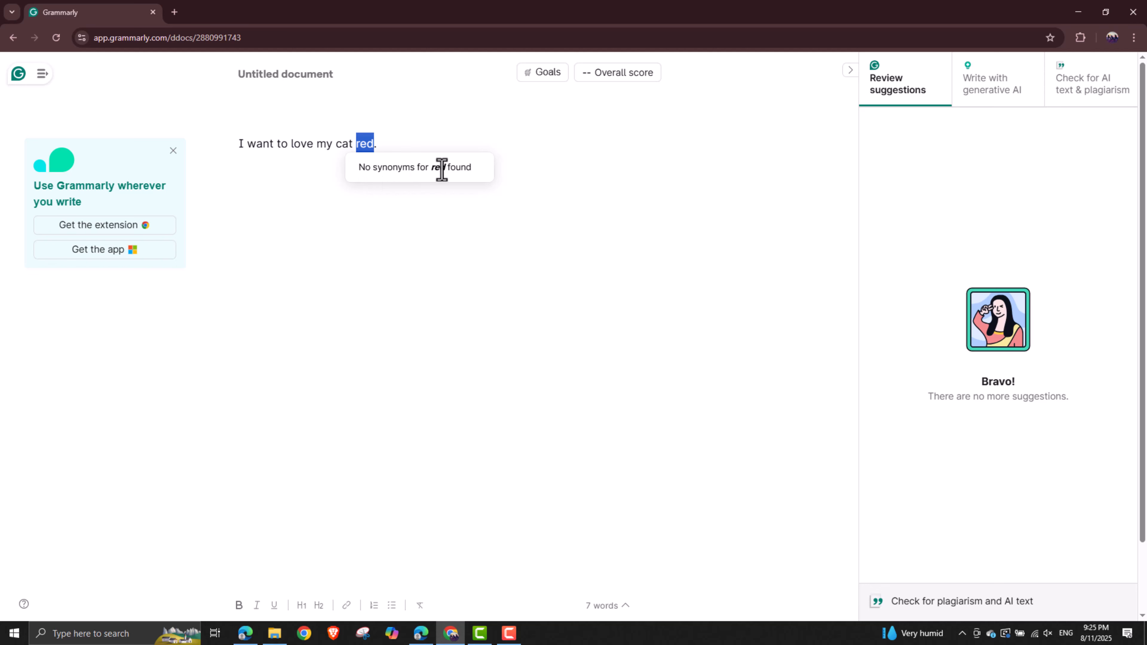
drag(379, 149, 238, 146)
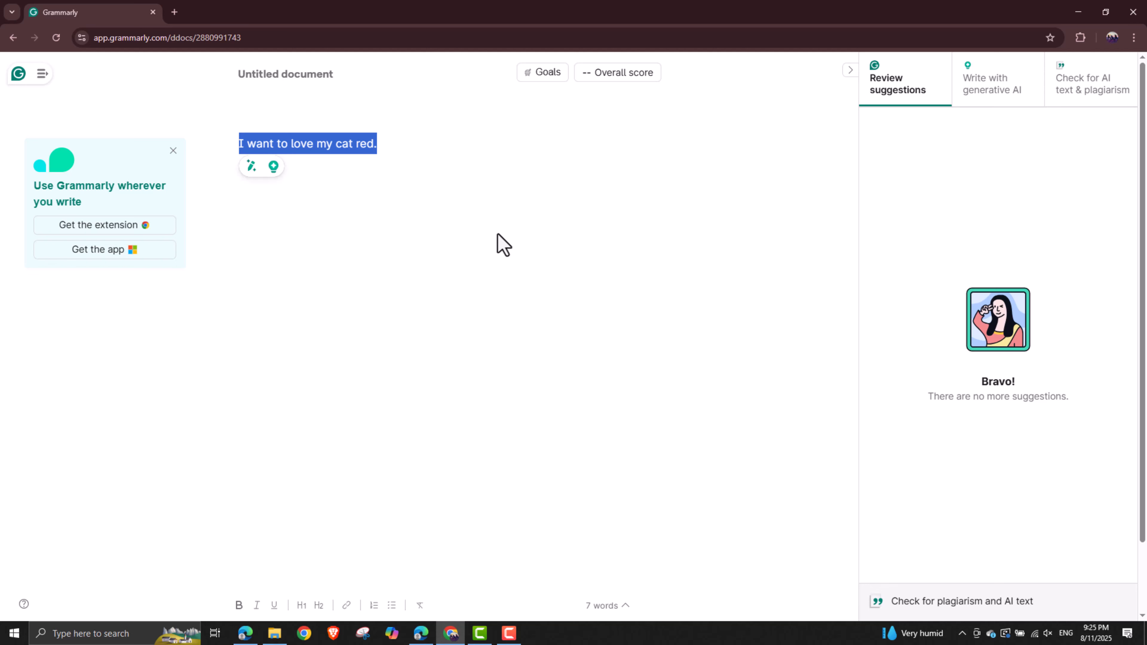
click(1101, 96)
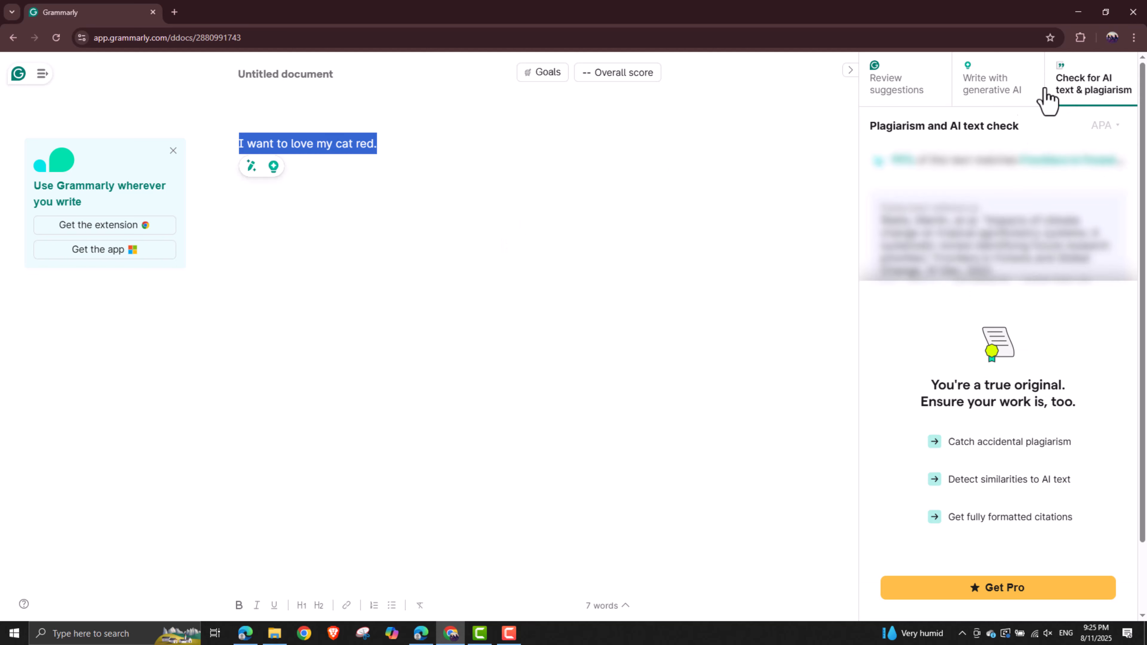
click(999, 91)
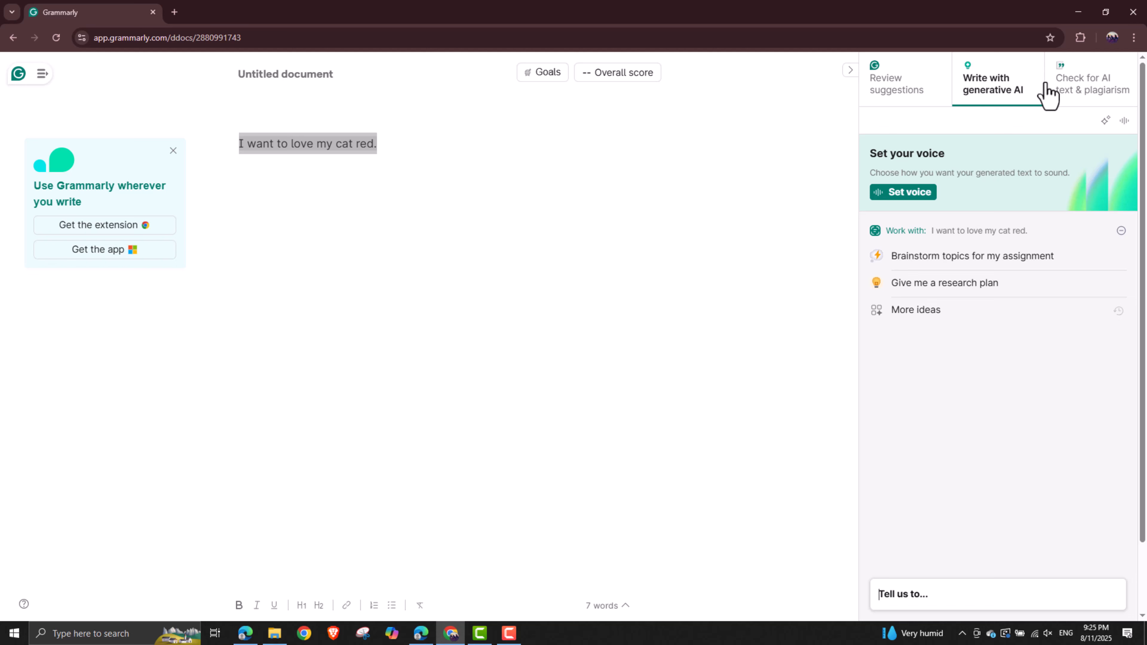
Step: Insert "is" before "red" in the sentence
click(366, 143)
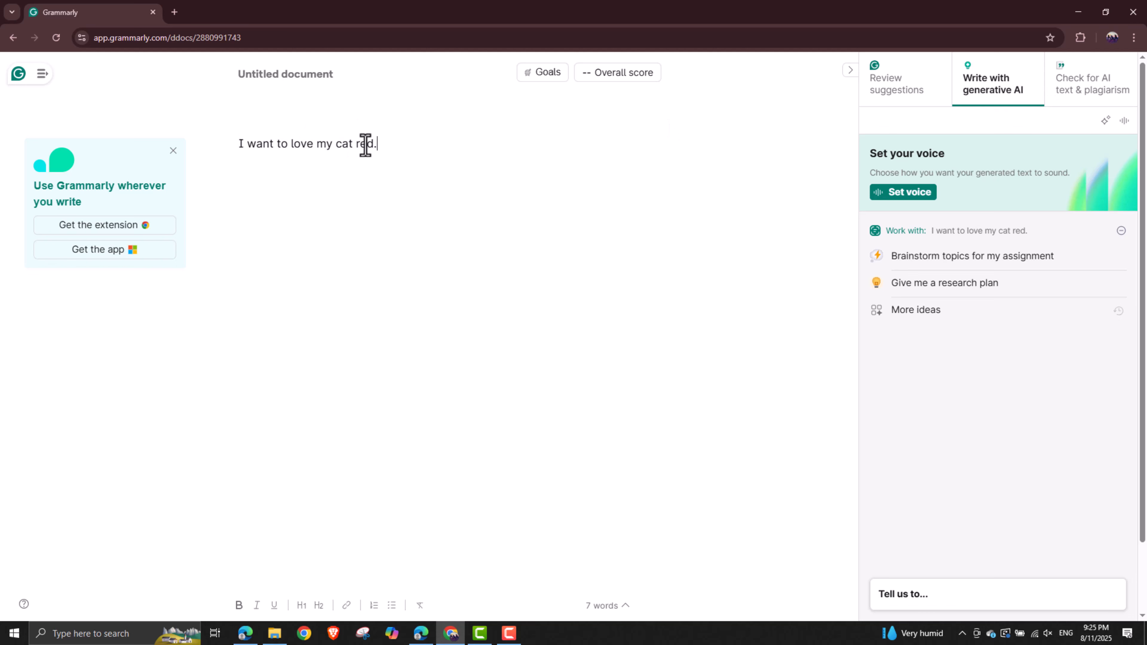
double_click(365, 143)
click(365, 144)
click(353, 145)
text(is)
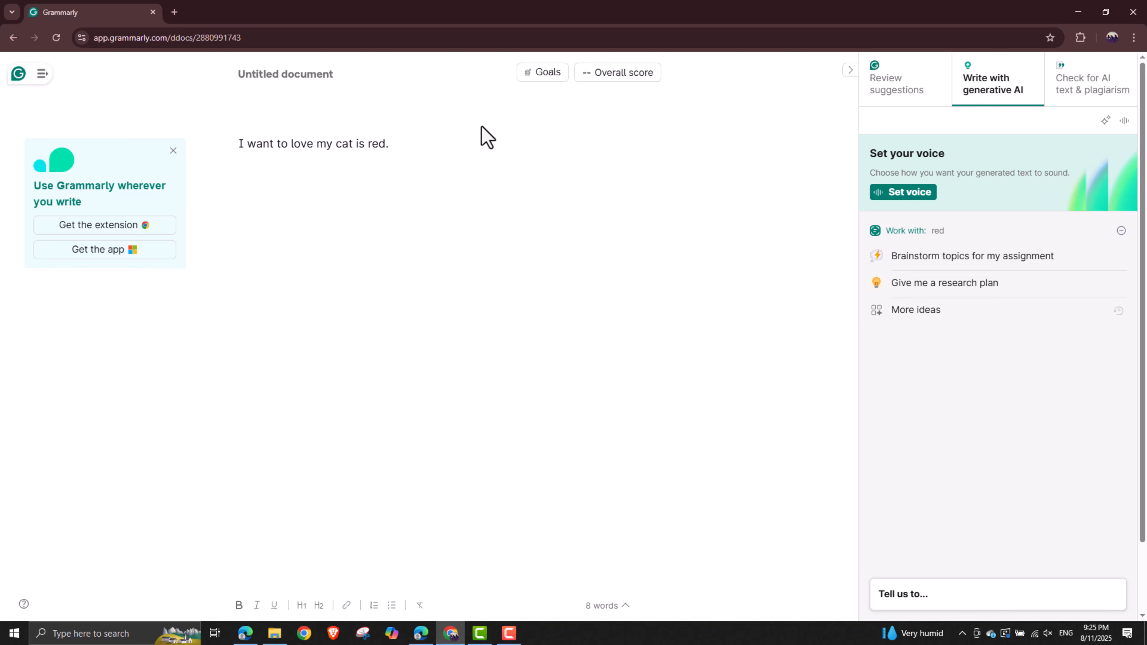
Step: Delete the words "is red" so that the sentence reads "I want to love my cat."
click(443, 176)
double_click(380, 143)
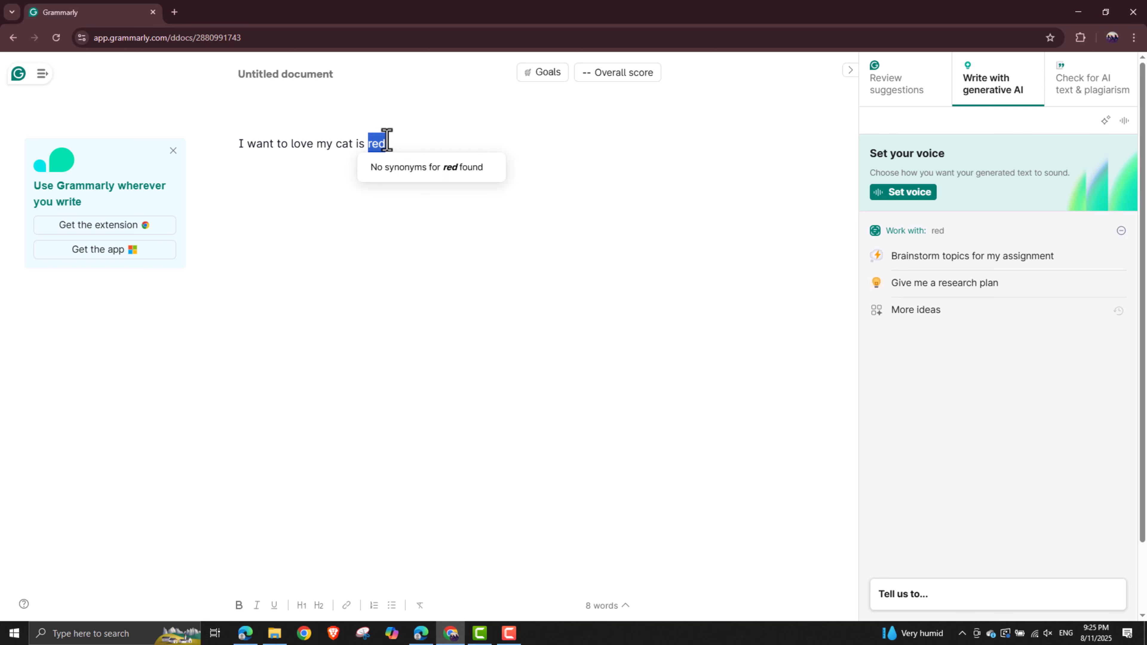
key(BackSpace)
key(BackSpace)
key(BackSpace)
key(BackSpace)
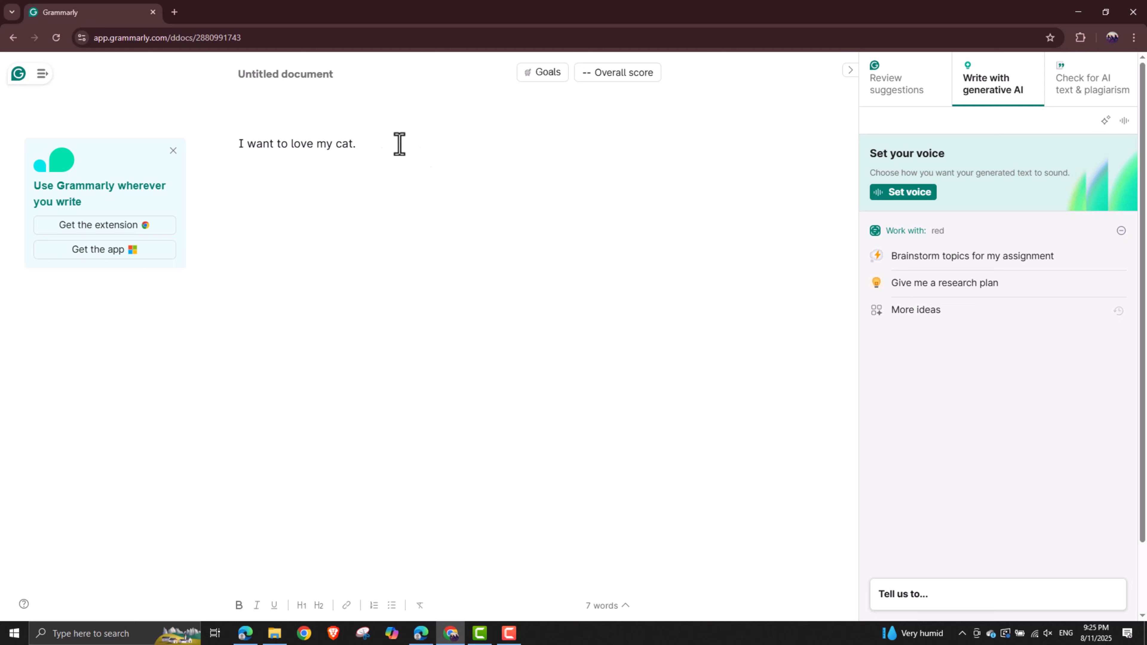
Step: Add "i really love my work. currently i working in a factory and i am" after the first sentence
click(444, 169)
text(i really love my work. )
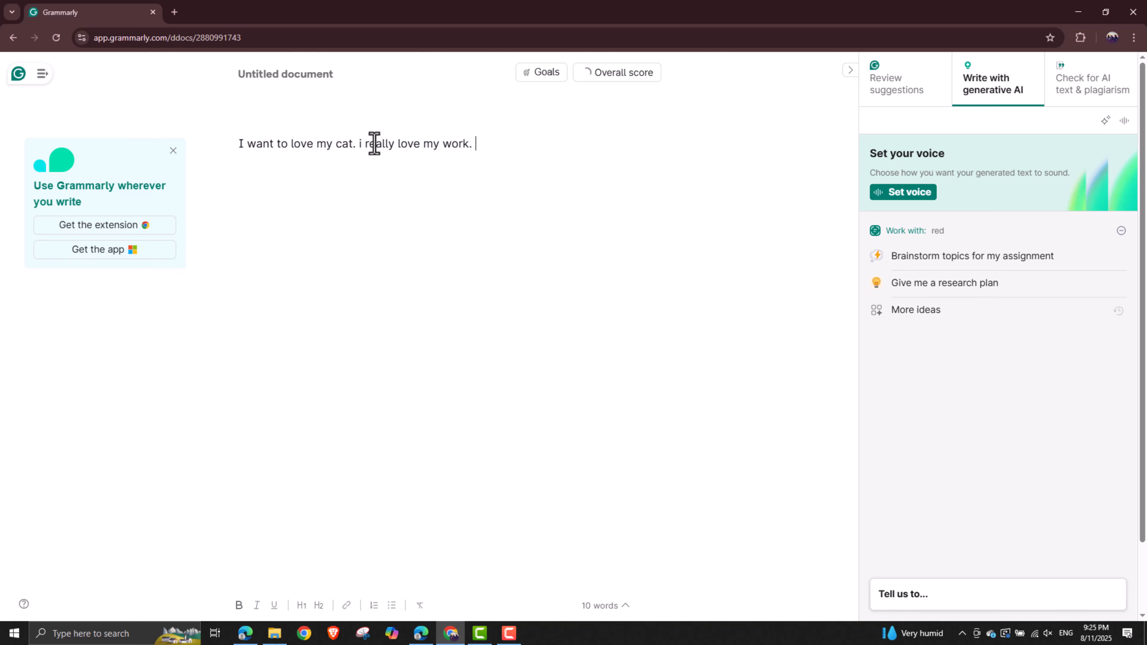
text(curren)
text(tly i wa)
key(BackSpace)
text(orking in a)
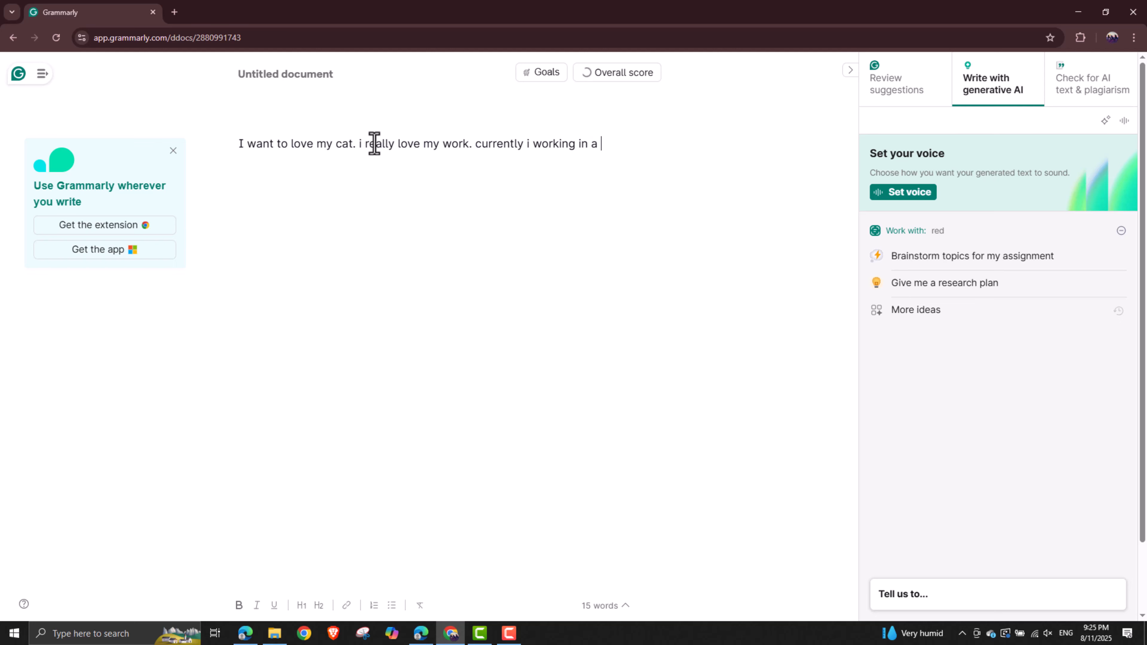
text( factory and i am )
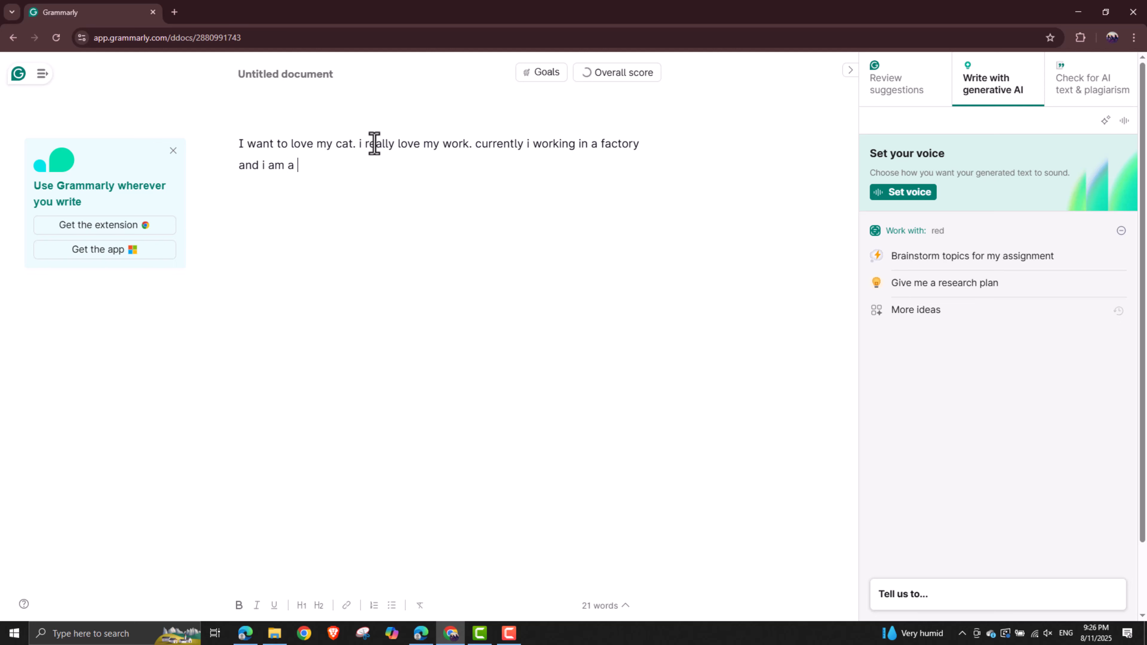
Step: Complete the last sentence with "a expert of controll machine to product milk a lot of package."
text(a expert of contr)
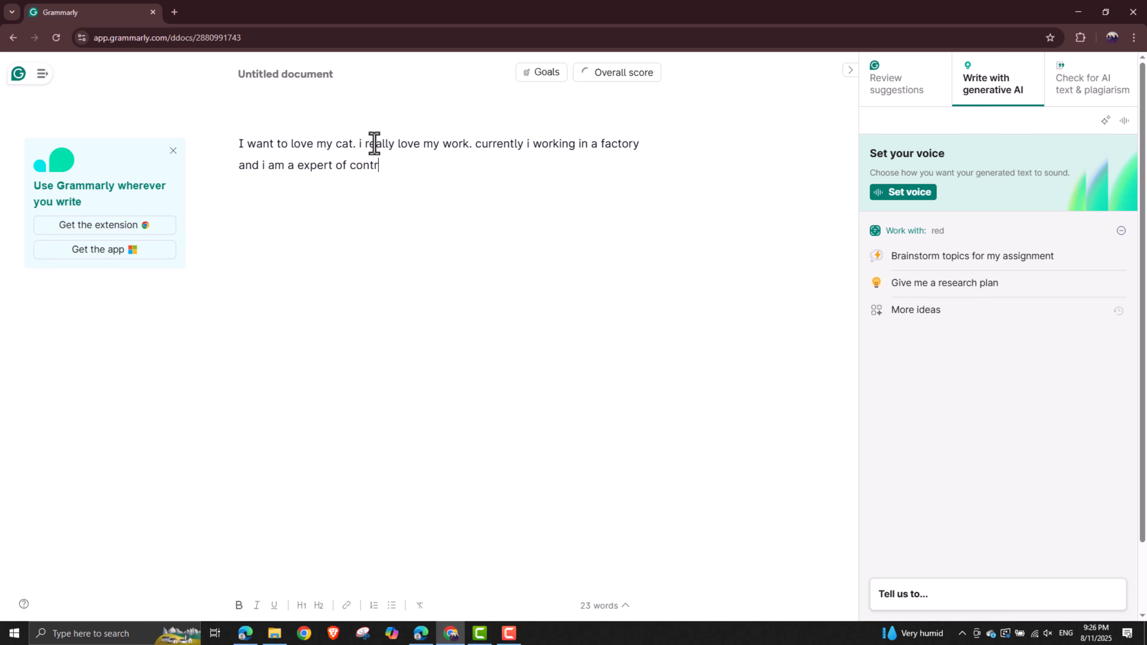
text(oll machine to prodcu)
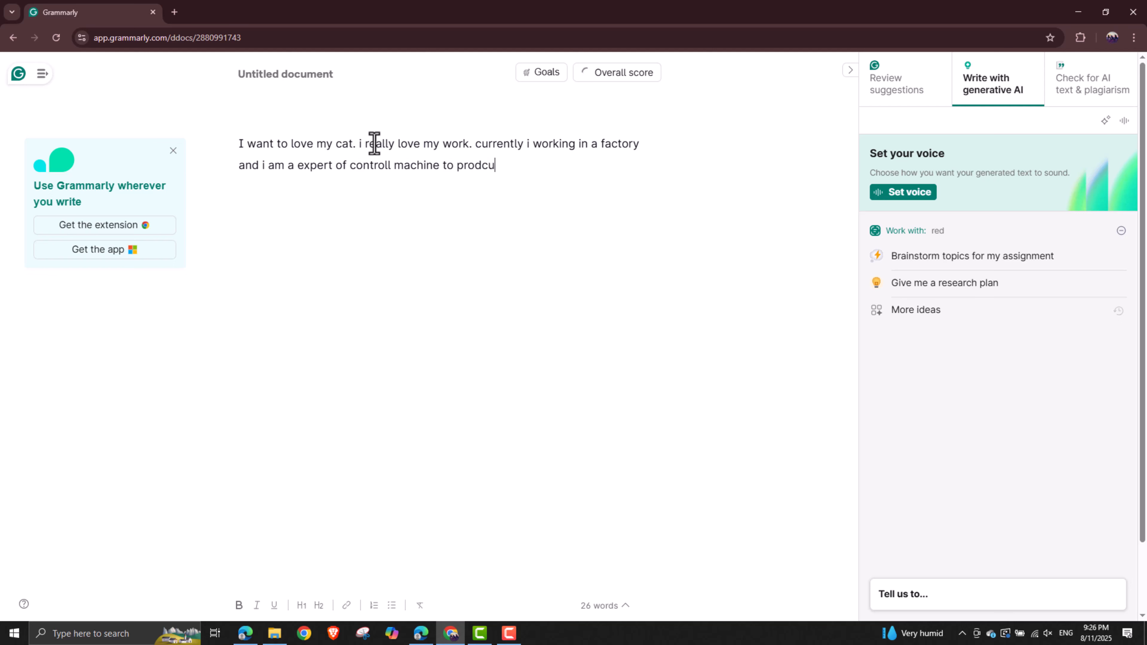
key(BackSpace)
key(BackSpace)
text(uct milk a lot of pro)
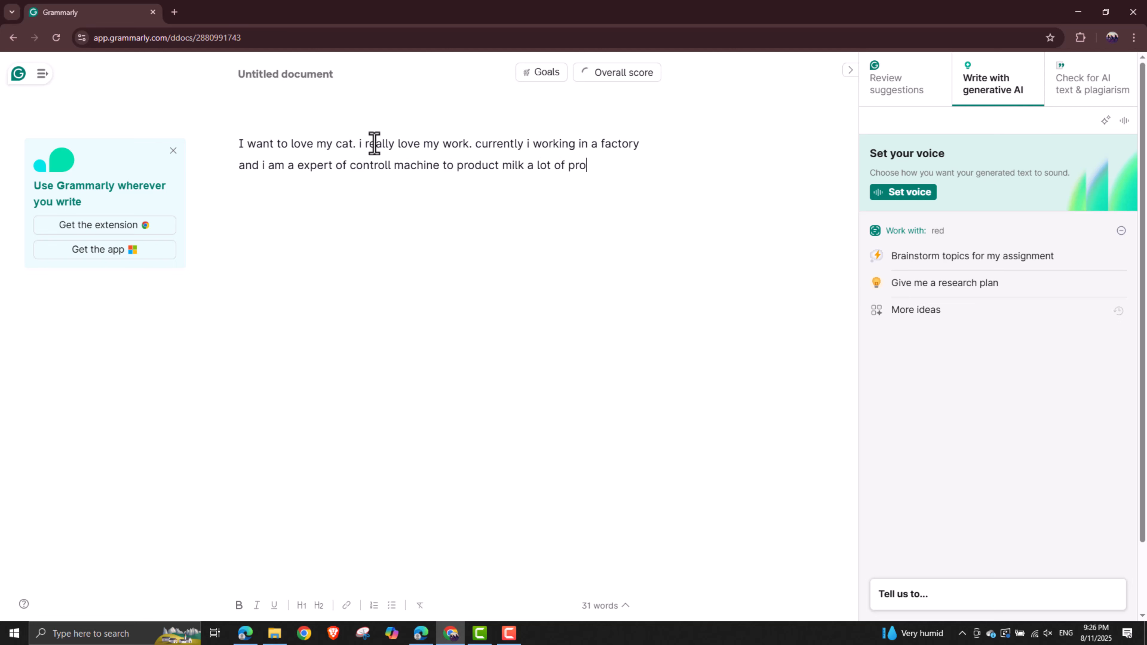
key(BackSpace)
key(BackSpace)
key(BackSpace)
text(package.)
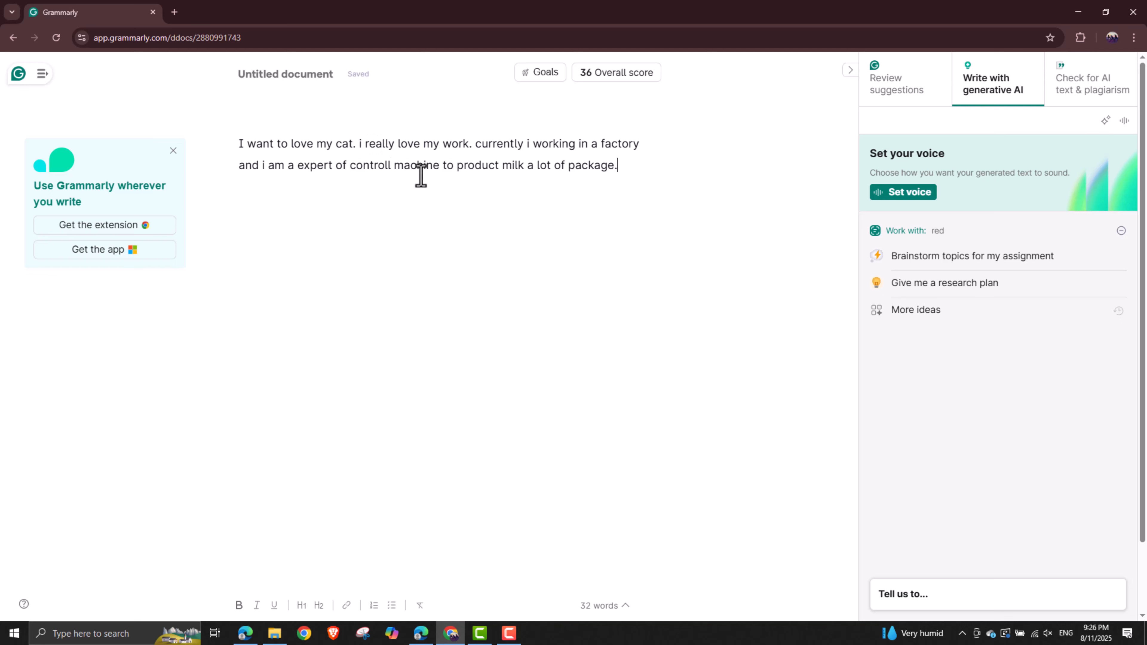
Step: Examine the document's performance report, including the text score, word count, readability and vocabulary metrics, and close it
click(616, 77)
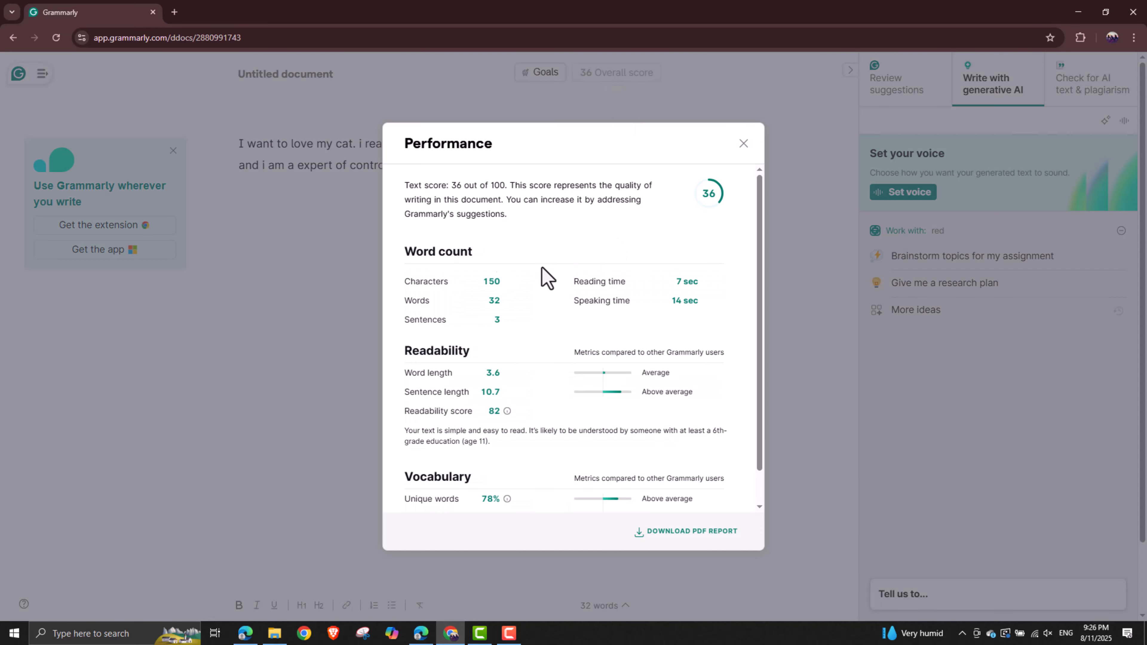
drag(446, 185, 600, 211)
click(529, 210)
scroll(568, 387, down, 2)
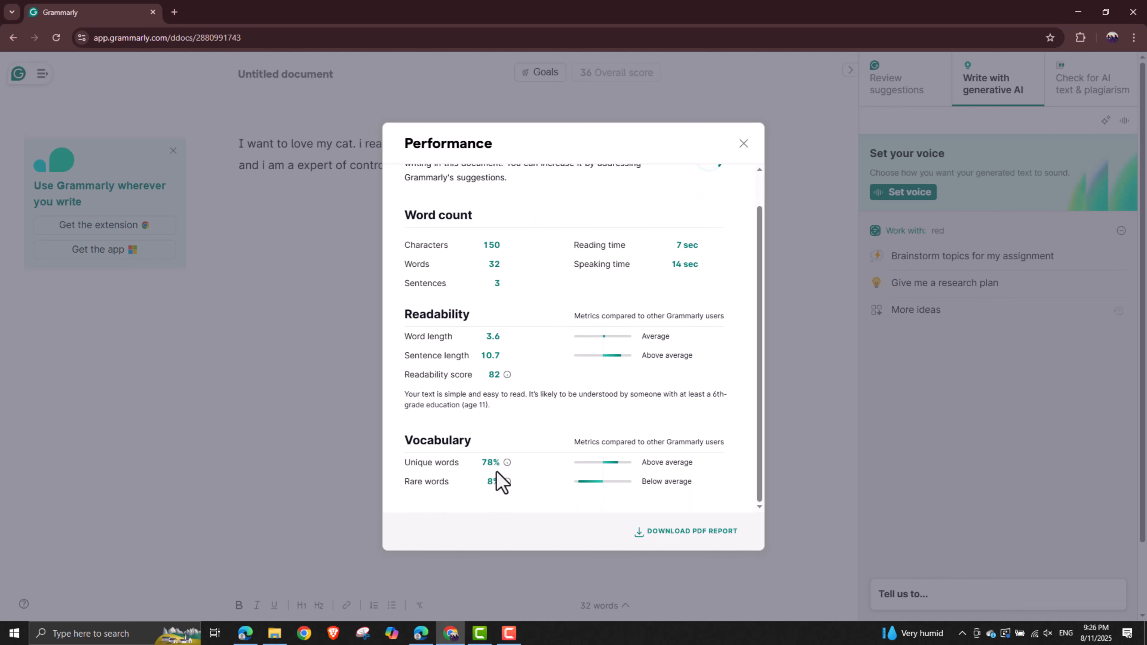
drag(406, 465, 507, 497)
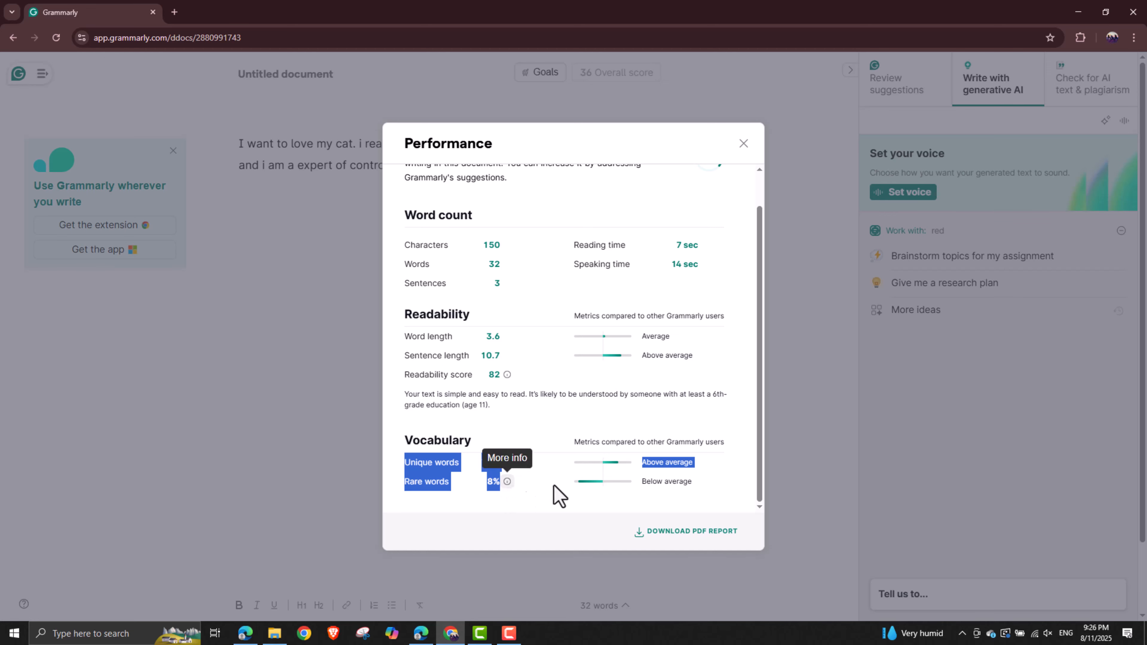
click(648, 479)
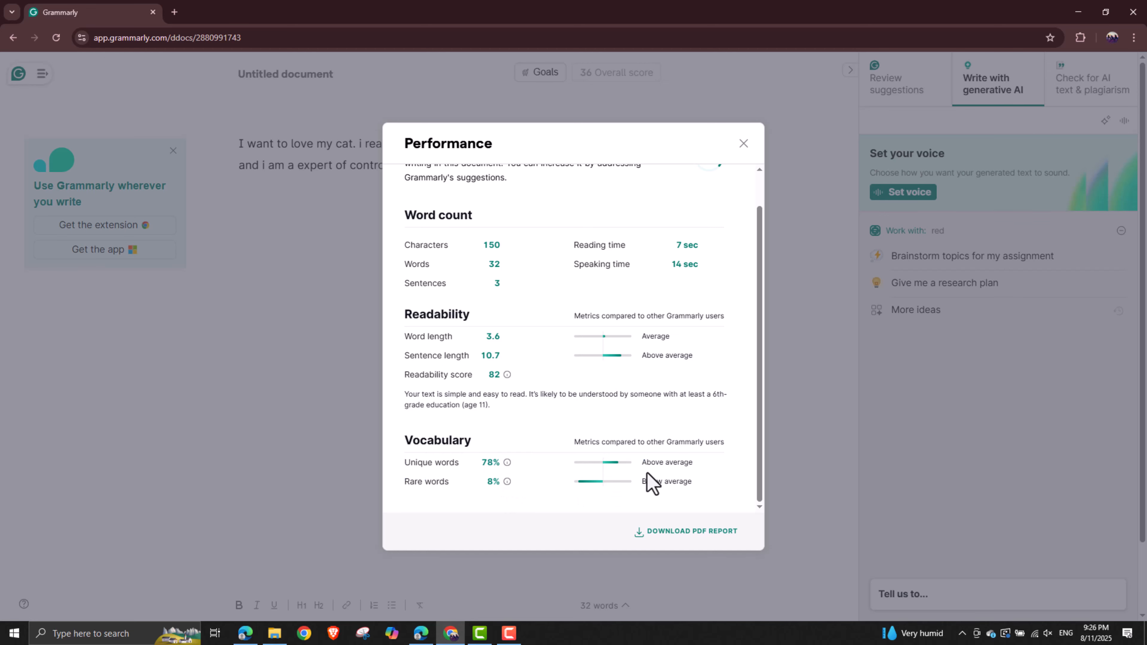
click(743, 143)
click(615, 73)
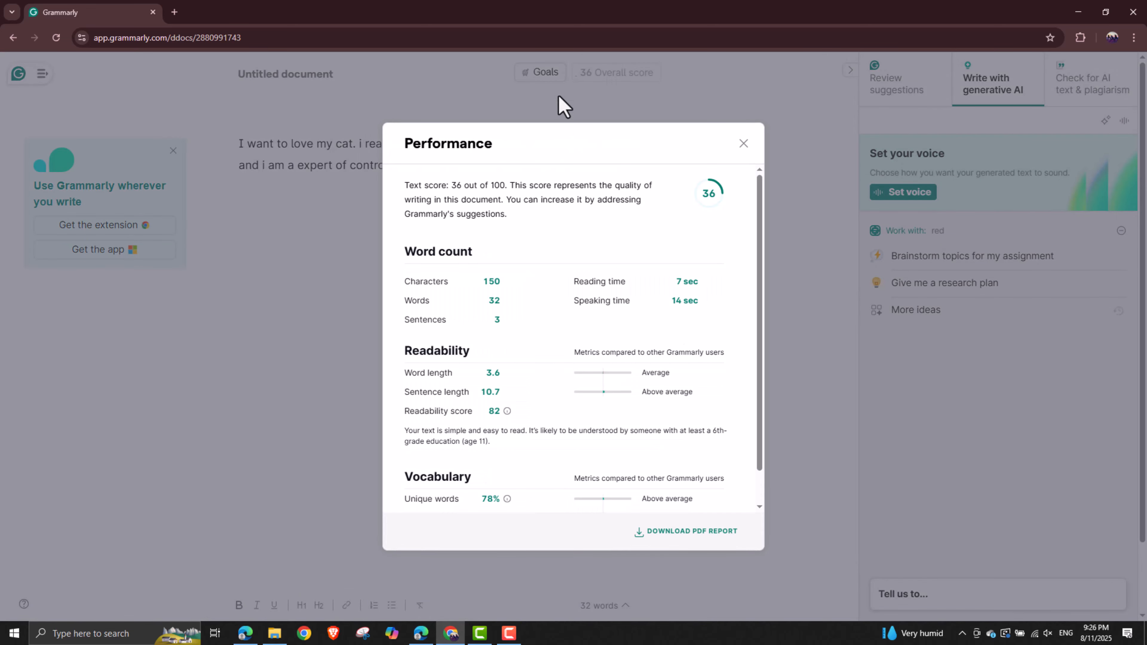
scroll(564, 384, down, 1)
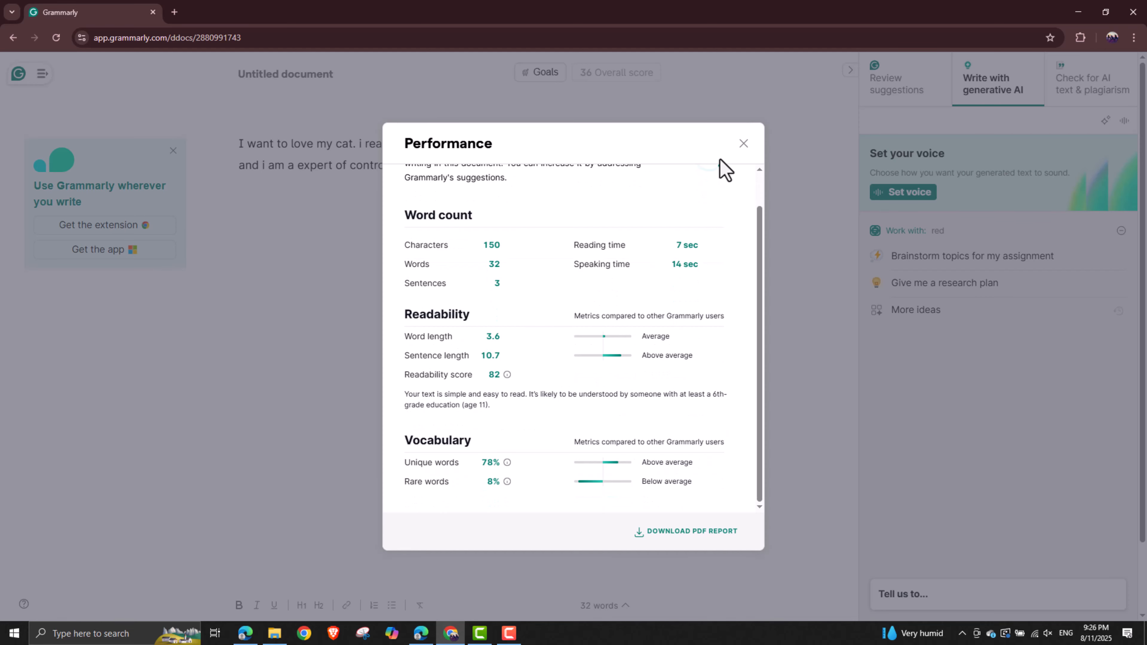
click(743, 143)
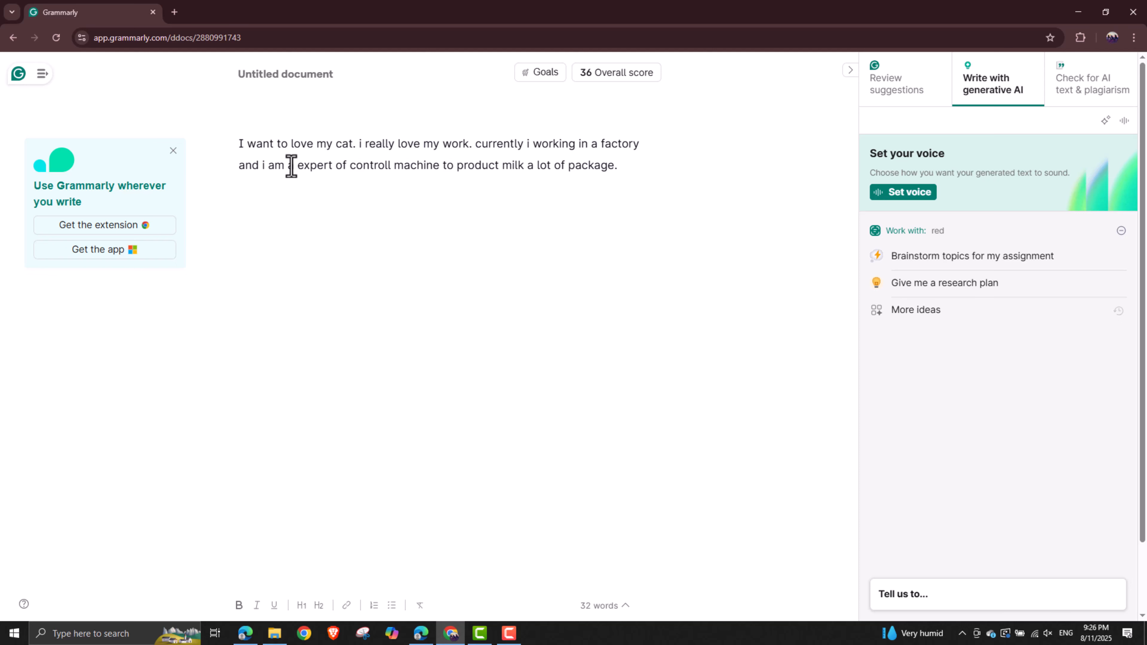
key(Return)
key(Return)
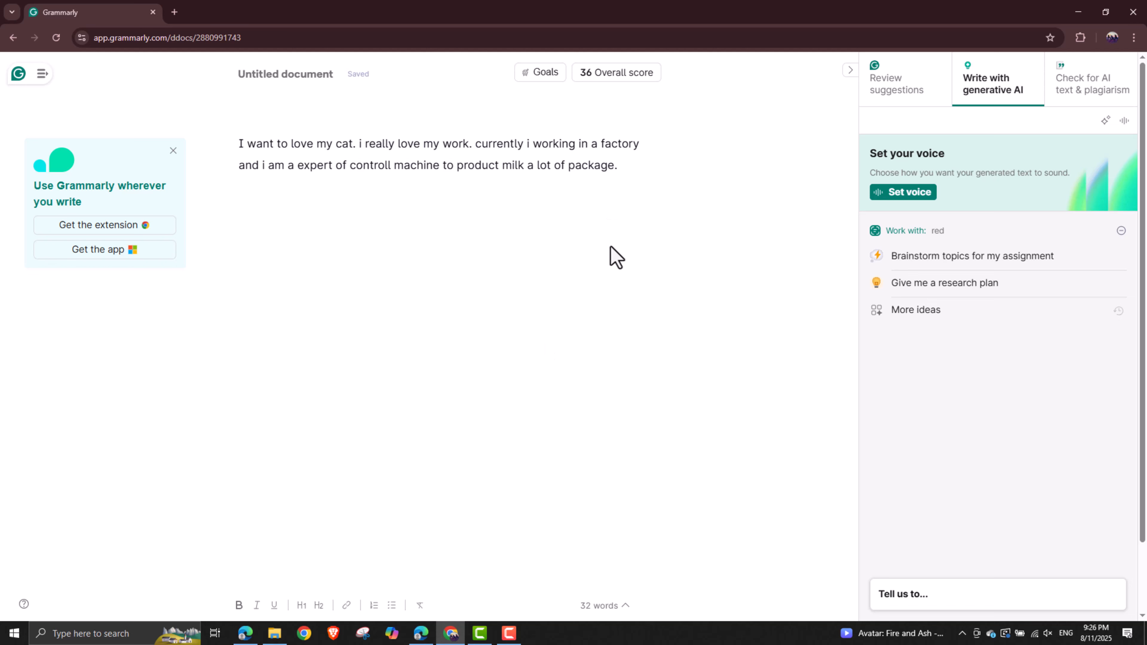
click(619, 164)
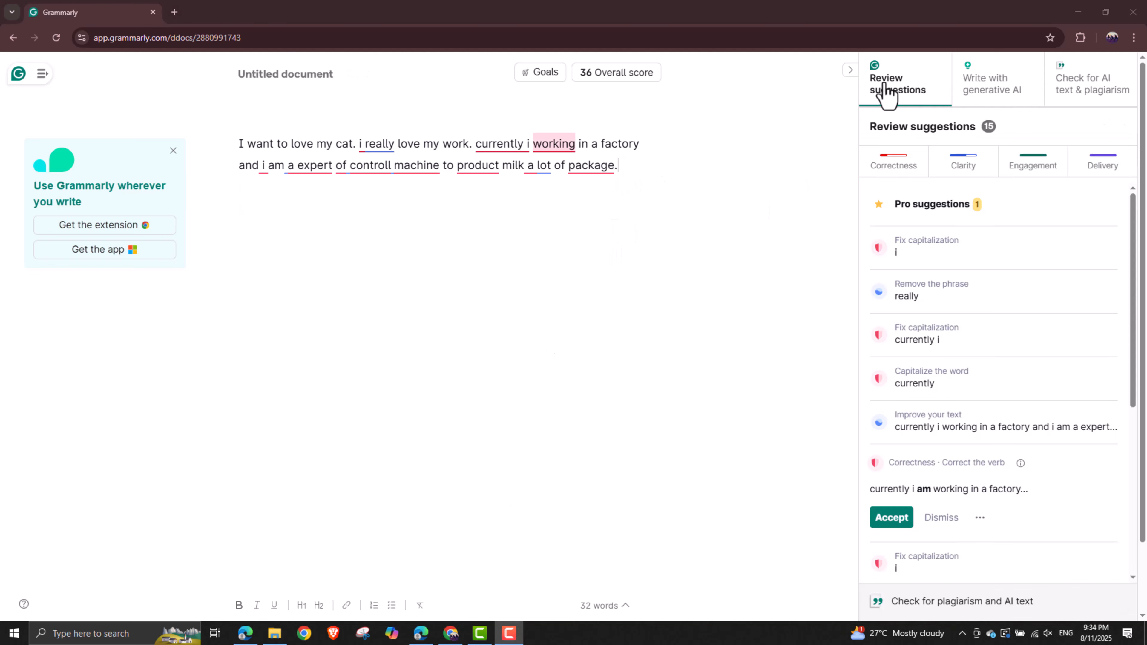
Step: In the review suggestions, accept capitalizing "I" in the second sentence and removing the word "really"
click(888, 97)
click(355, 178)
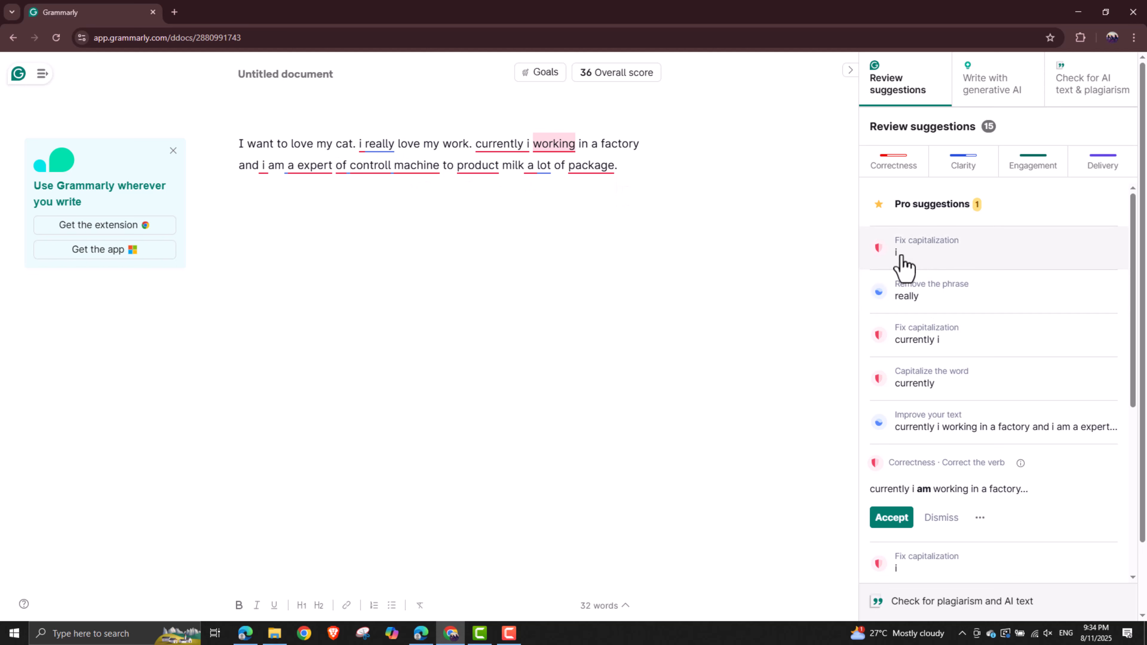
click(910, 254)
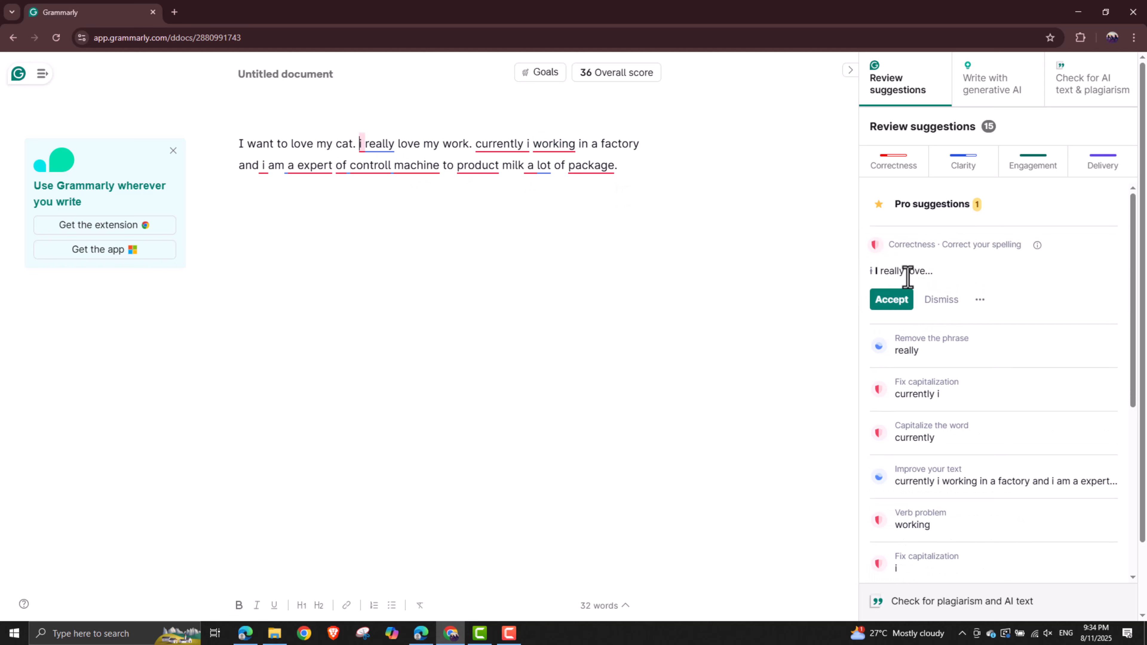
click(891, 299)
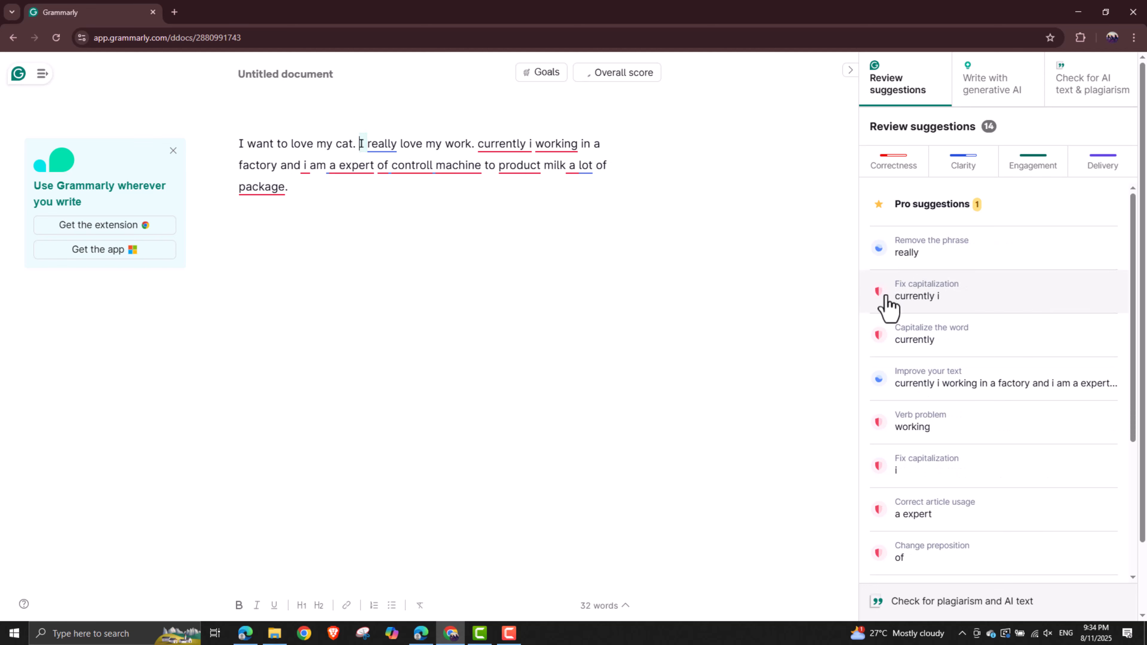
click(386, 144)
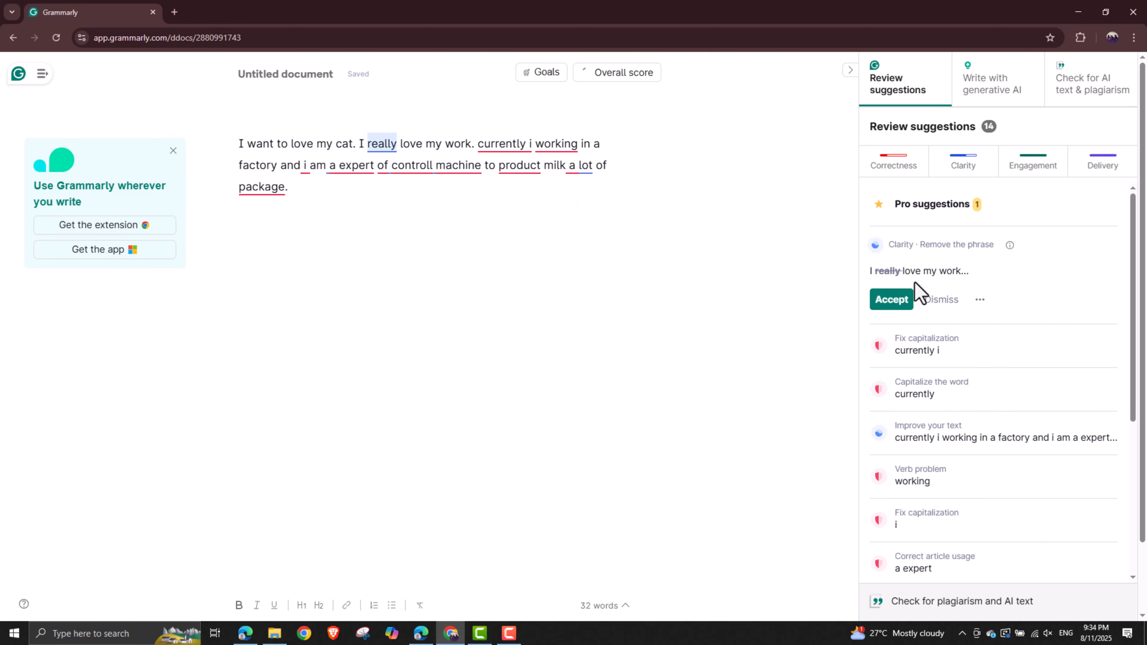
click(892, 300)
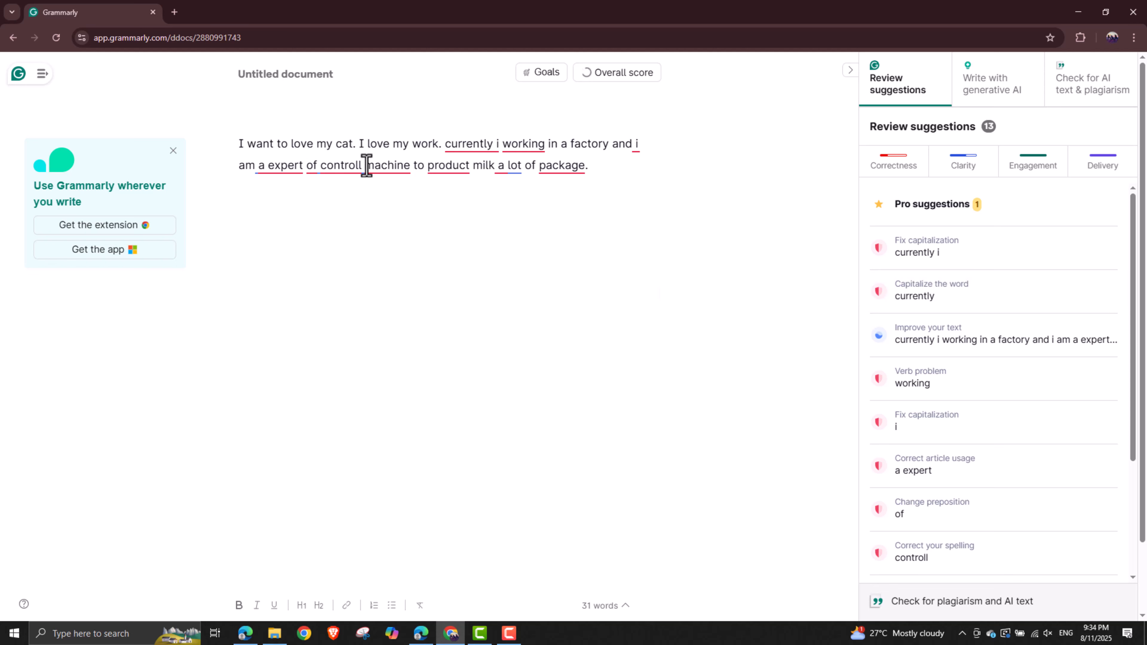
Step: Accept the suggestions that capitalize "Currently" and correct the verb to "I am working" in the third sentence
click(470, 144)
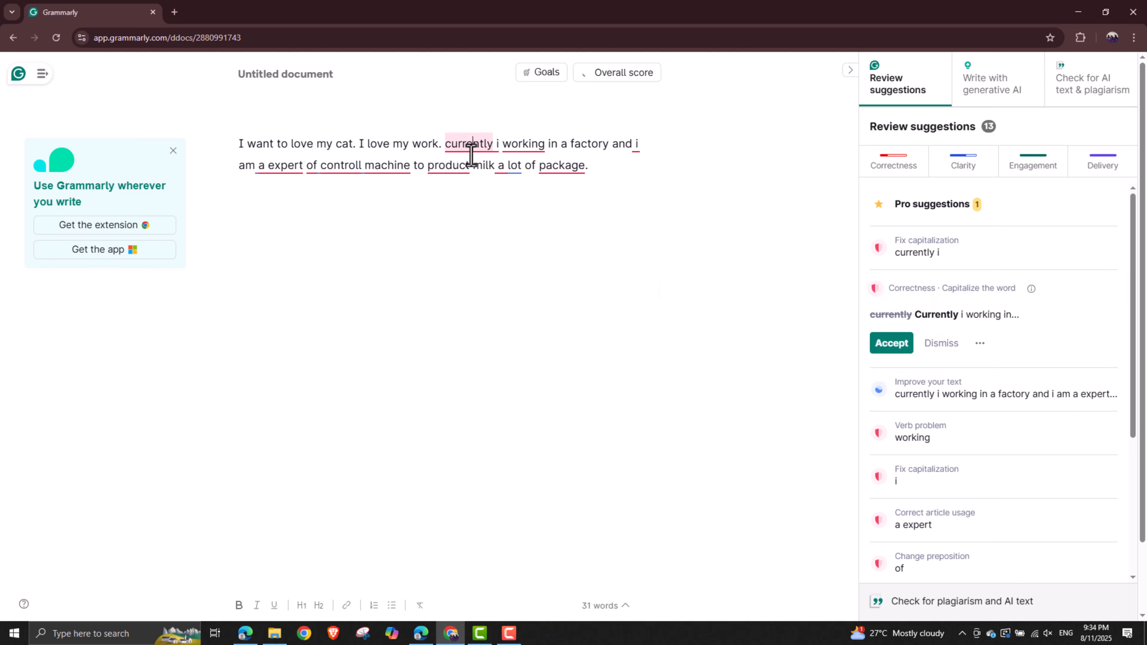
click(884, 348)
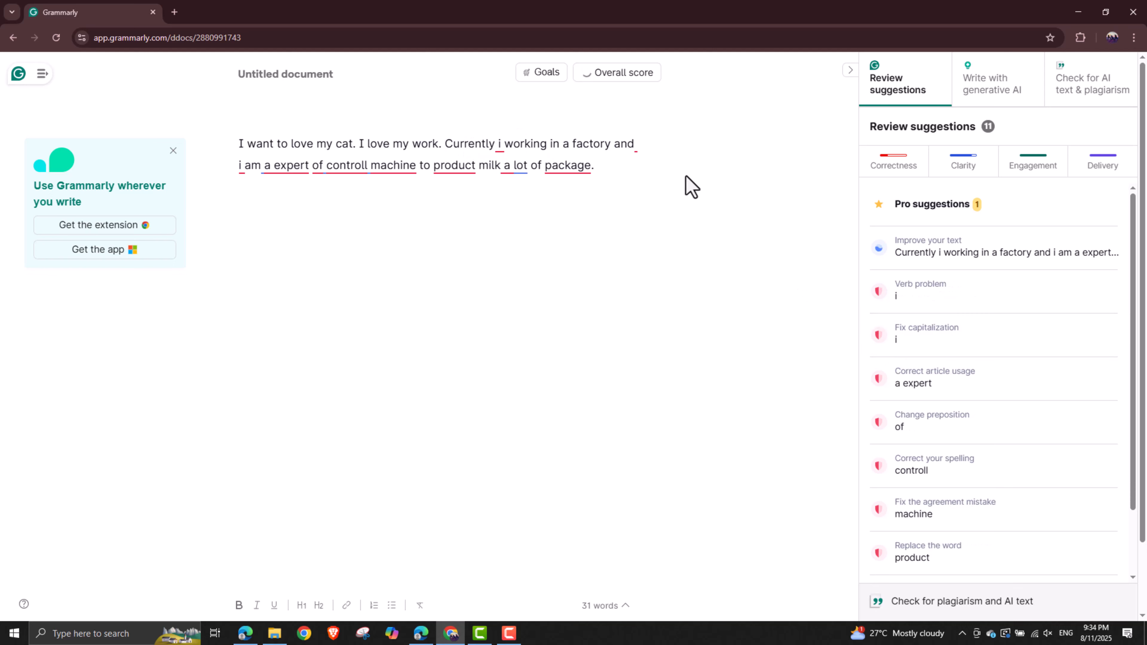
click(924, 298)
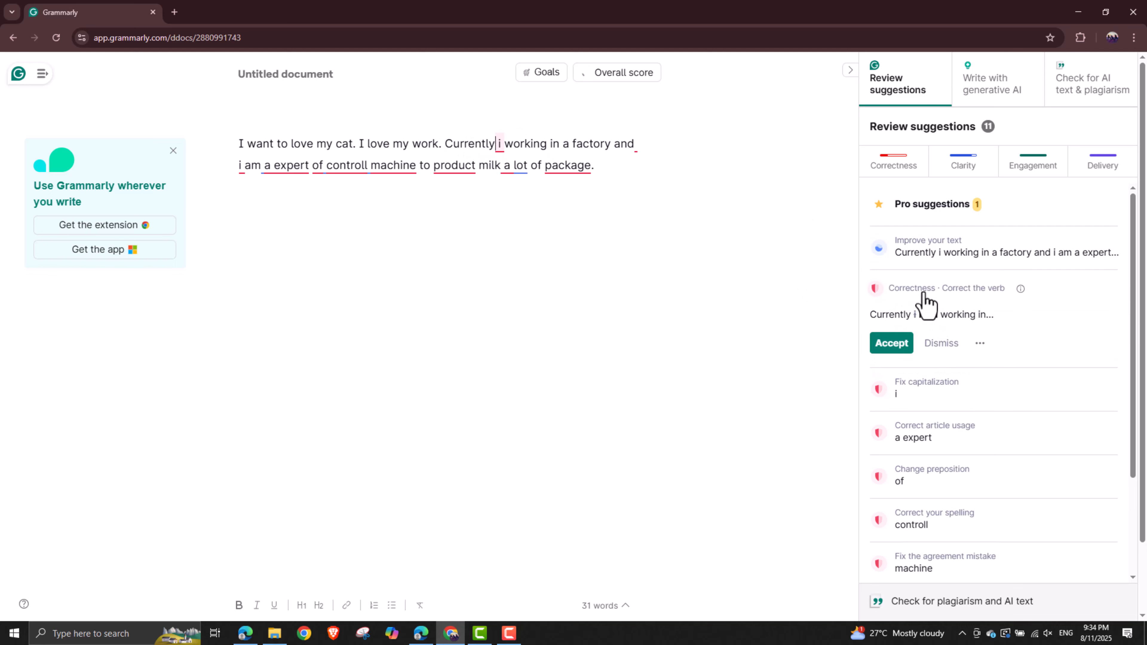
click(898, 345)
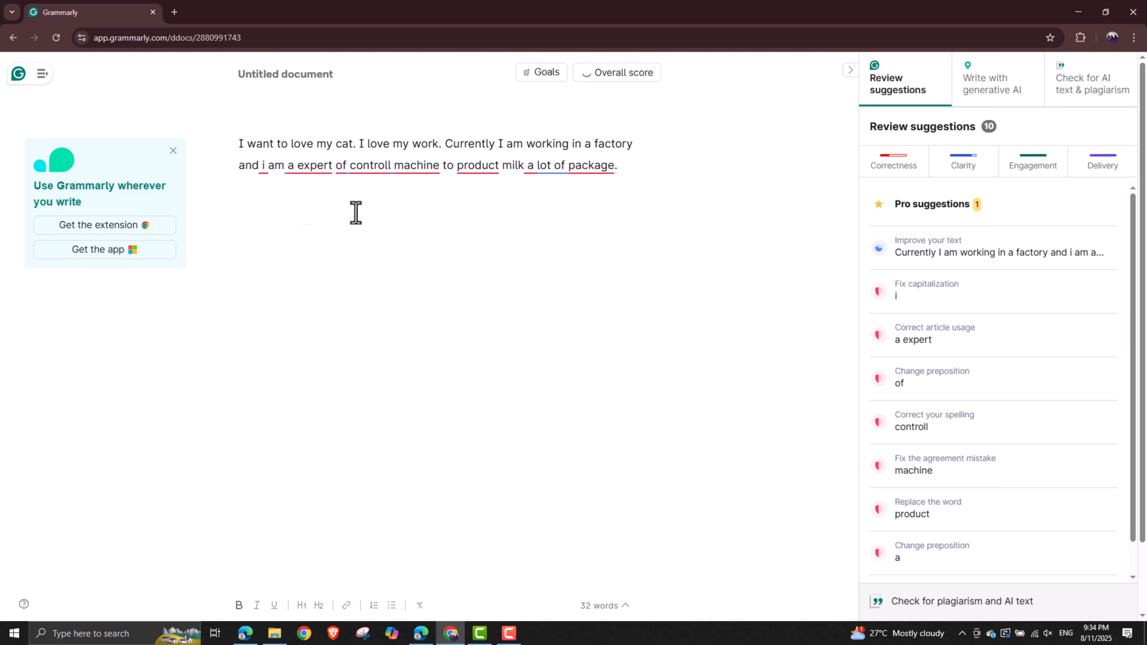
Step: Accept the corrections that capitalize "I" after "factory and" and change the article to "an expert"
click(267, 168)
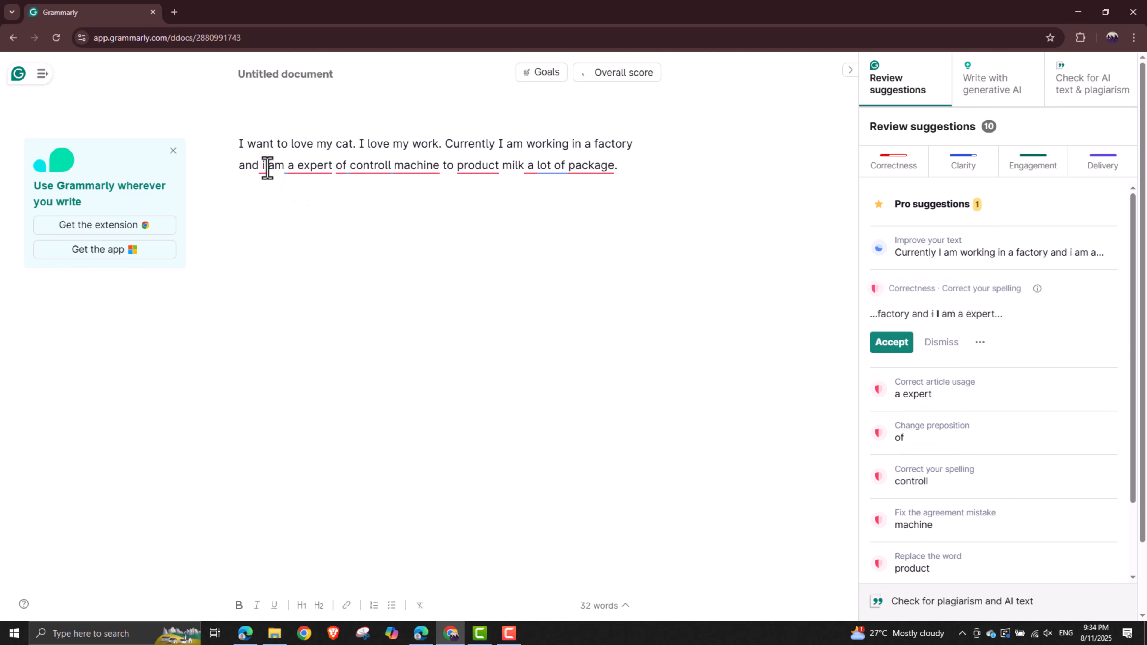
click(891, 342)
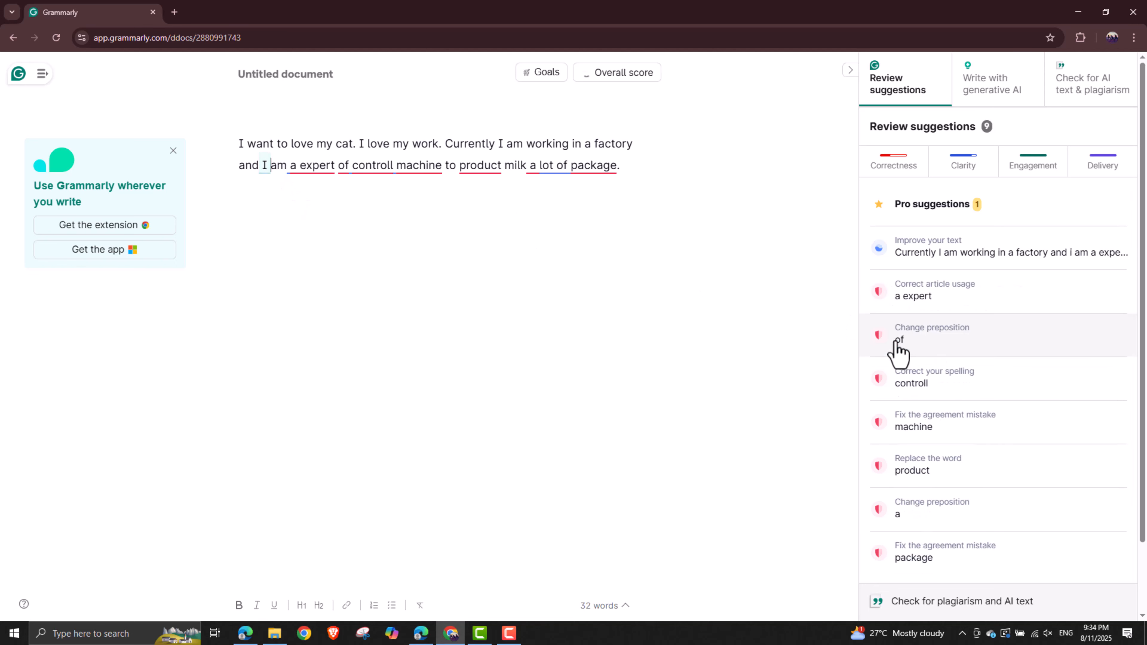
click(933, 307)
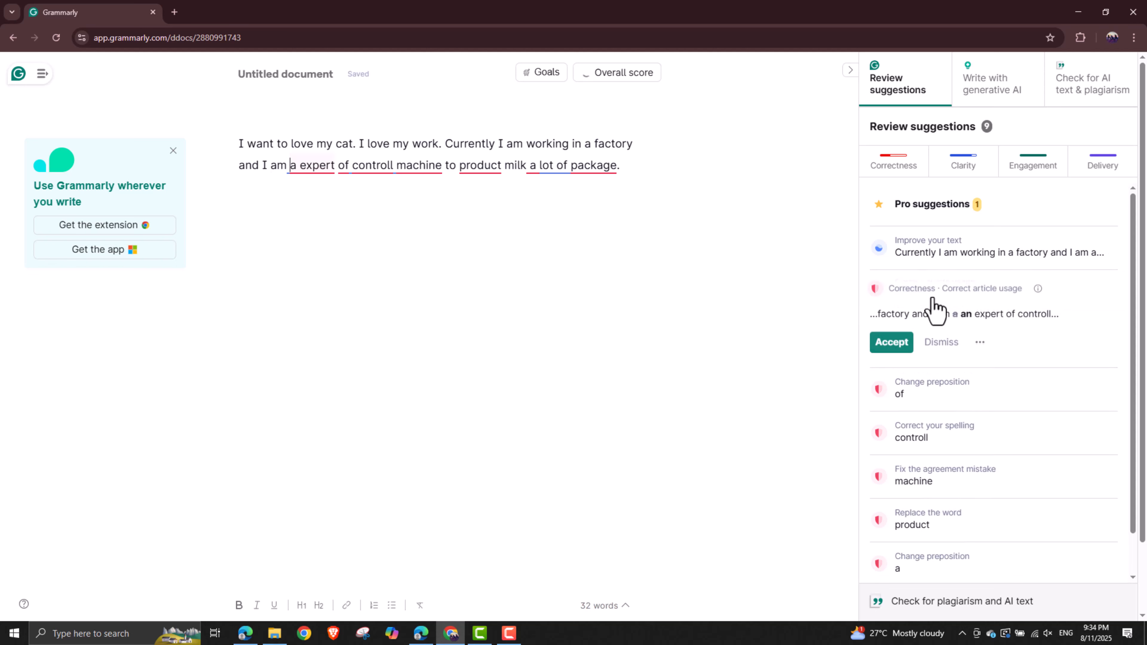
click(888, 352)
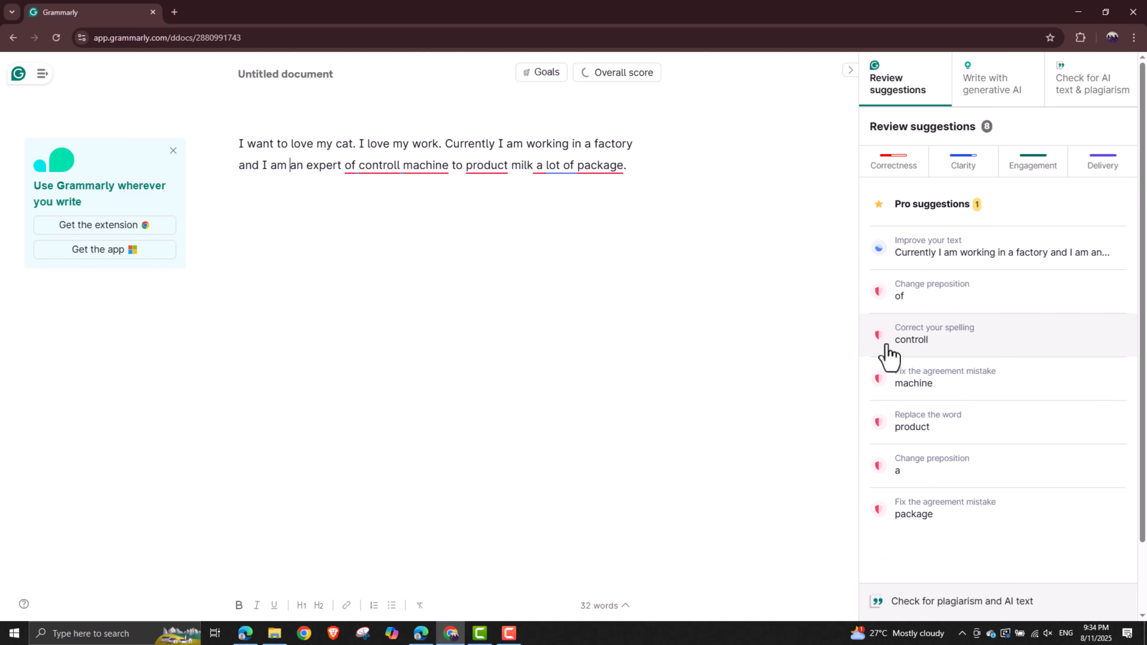
Step: Accept the preposition "in" after "expert" and the correction of "controll" to "controlling"
click(921, 299)
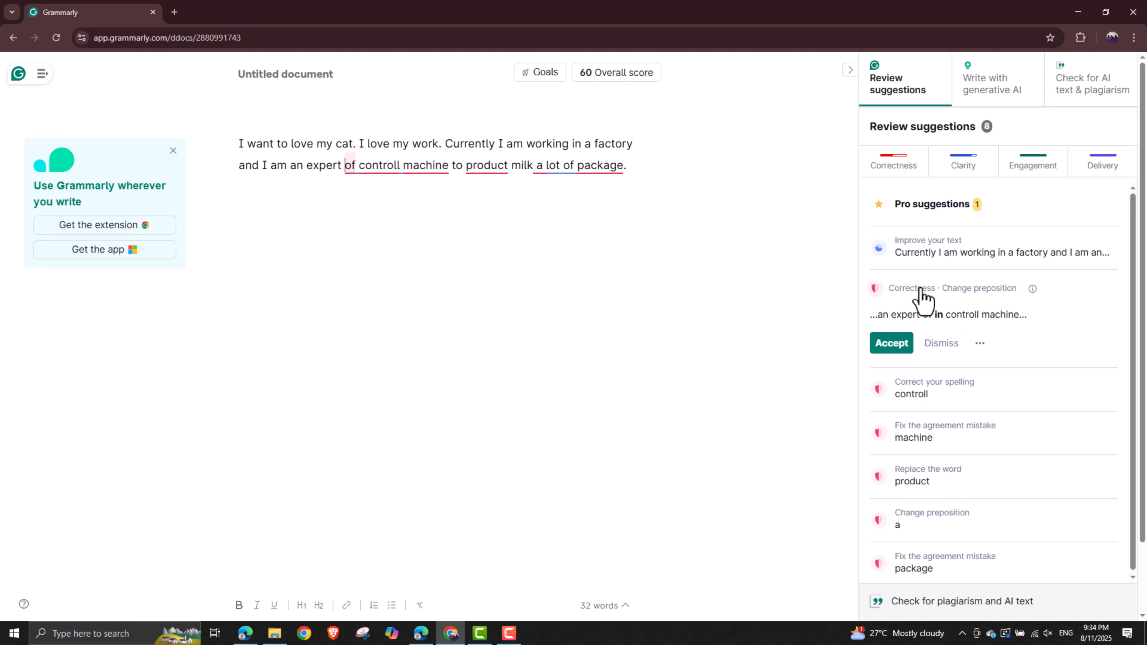
click(892, 343)
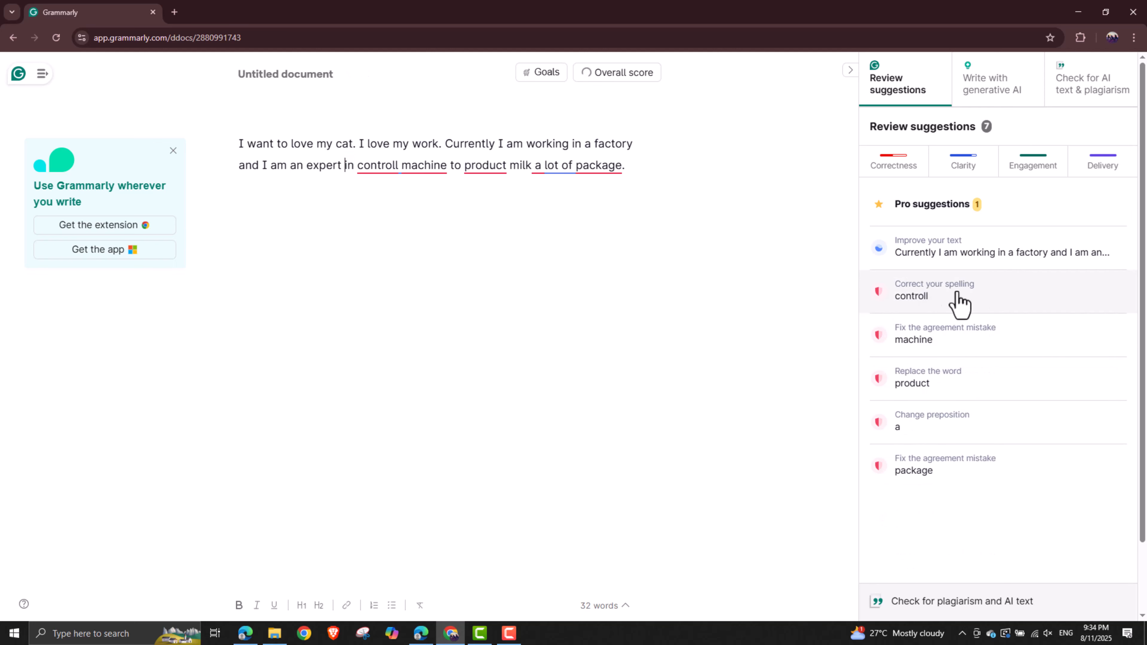
click(953, 302)
click(891, 343)
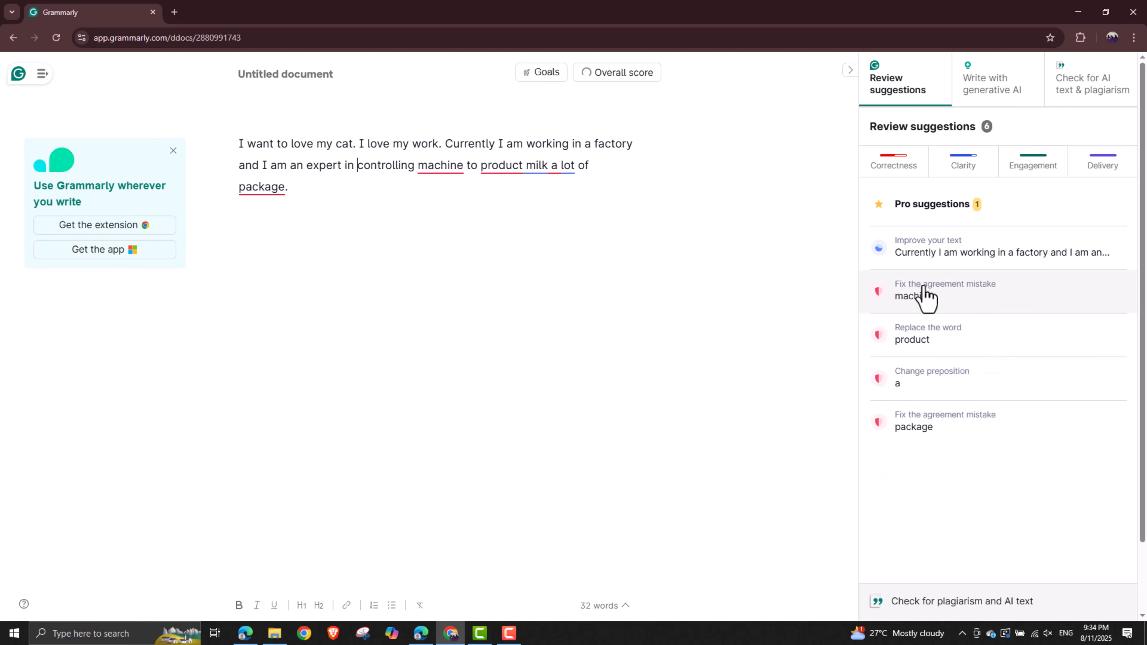
Step: Accept the corrections of "machine" to "machines" and "product" to "produce"
click(924, 294)
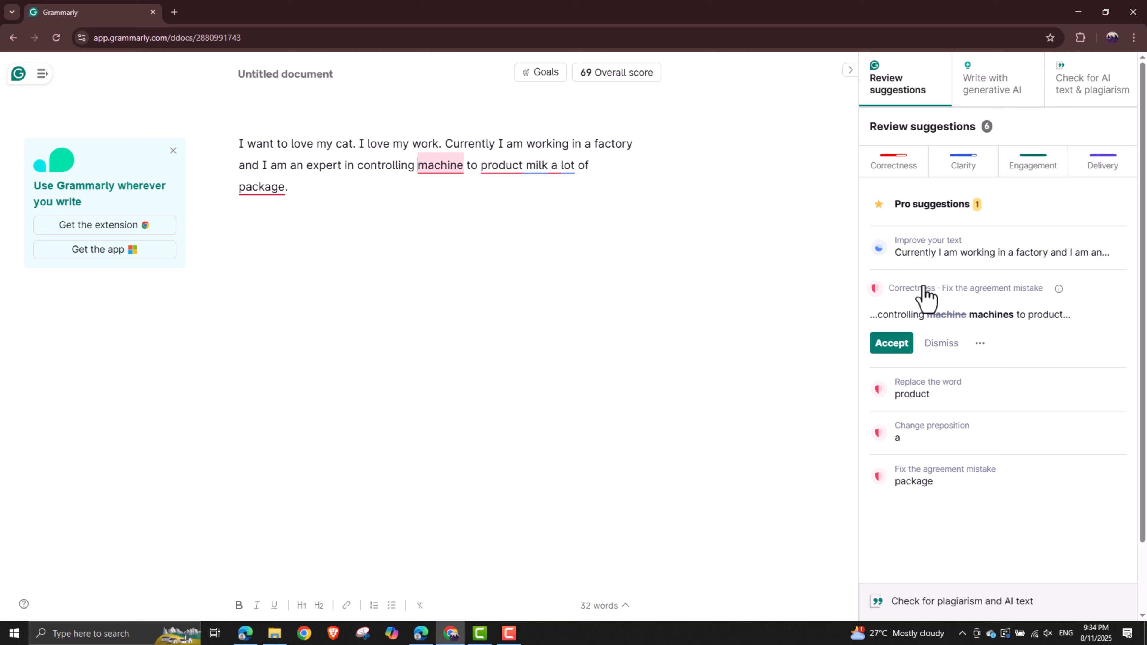
click(890, 343)
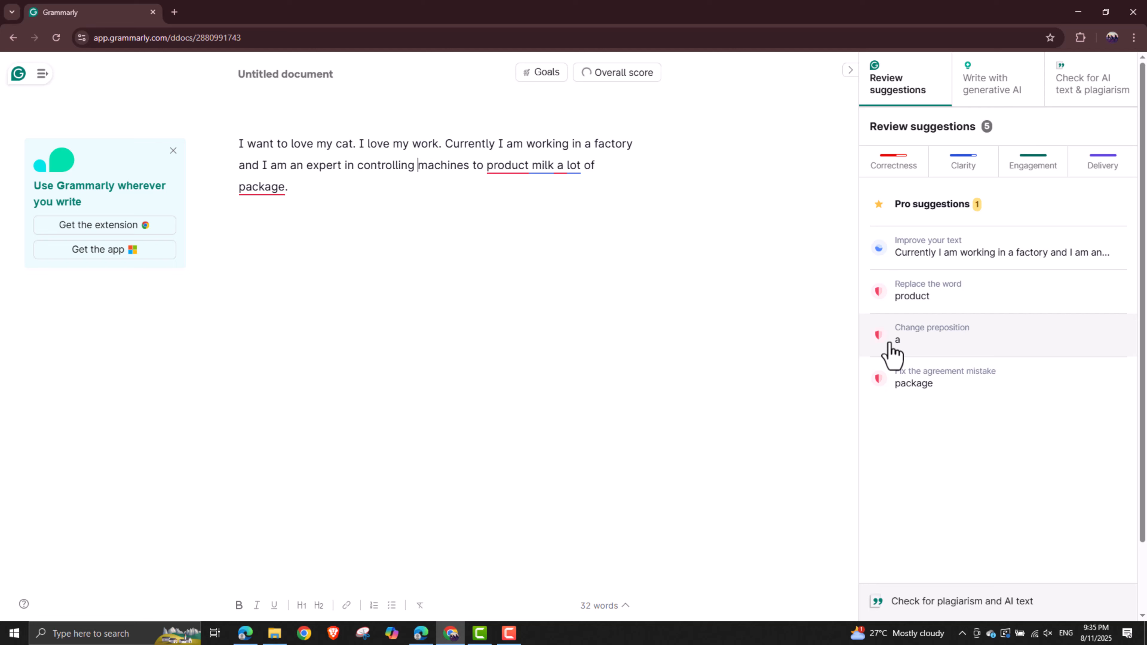
click(912, 302)
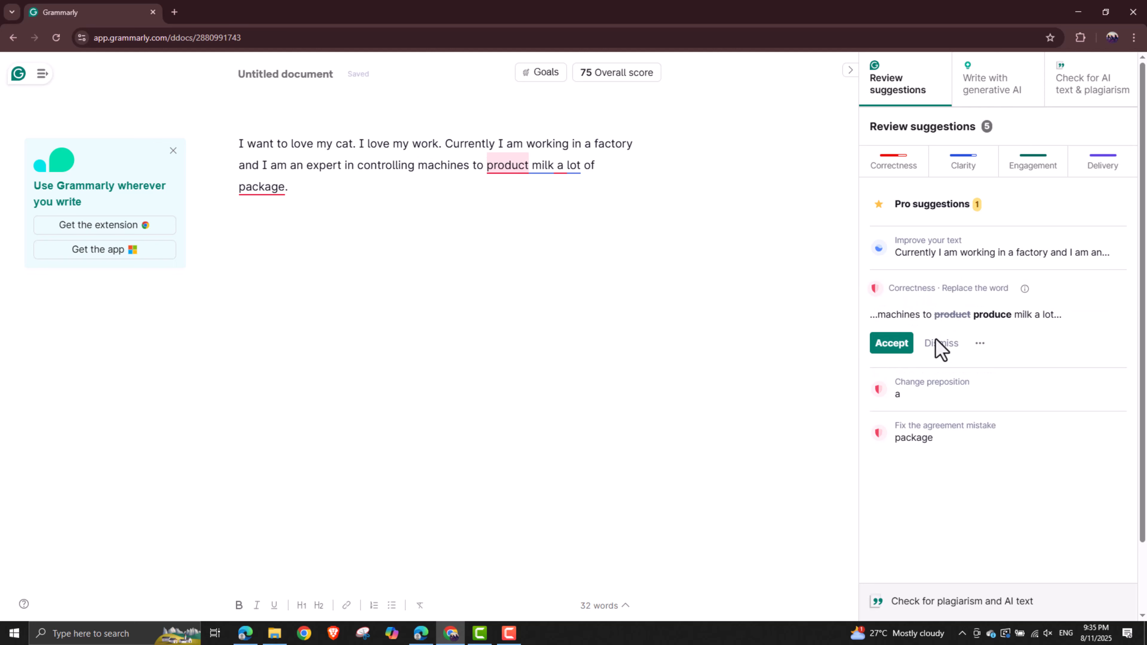
click(892, 345)
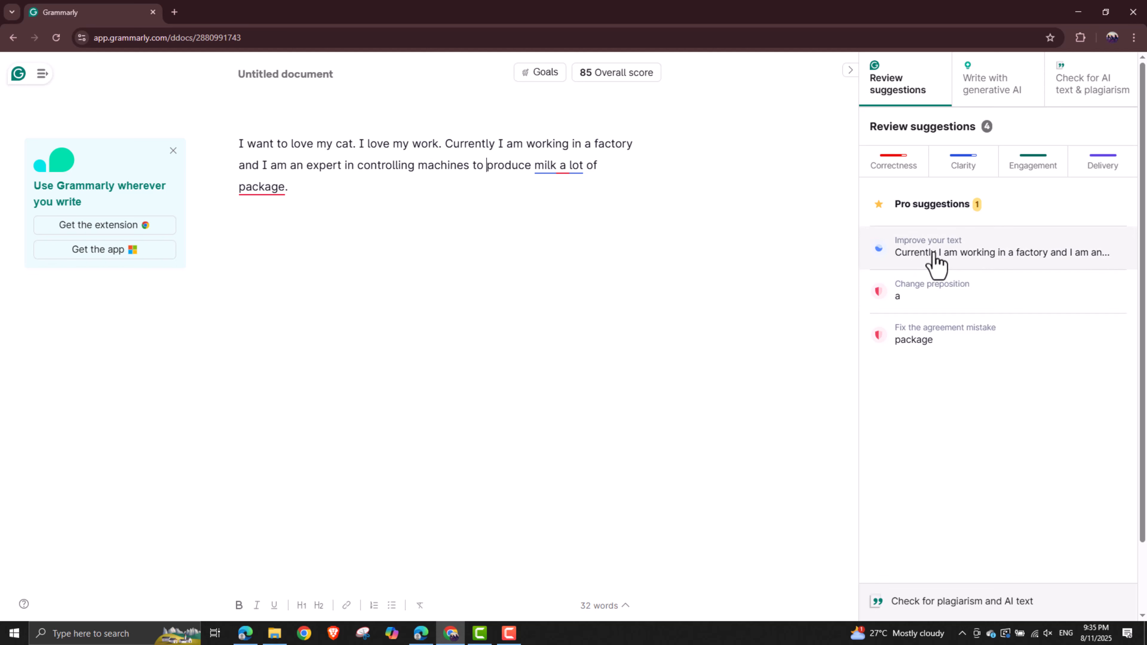
Step: Apply the free-sample Pro rewrite of the last sentence, ending in "a large quantity of milk in packages", and look over the whole text
click(934, 259)
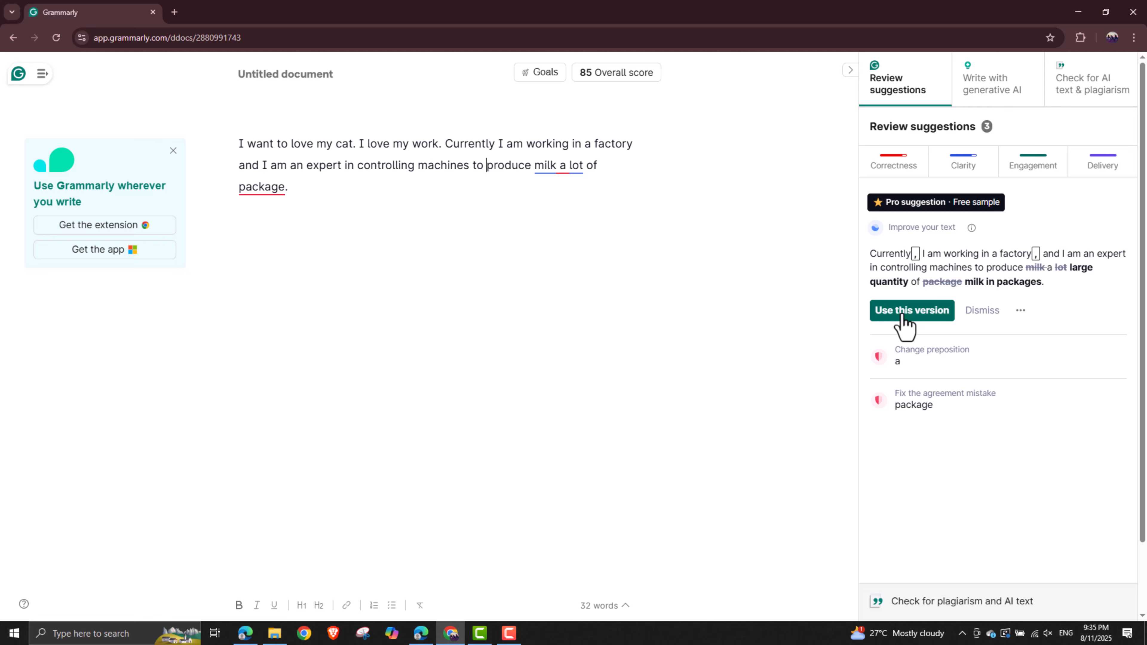
click(912, 312)
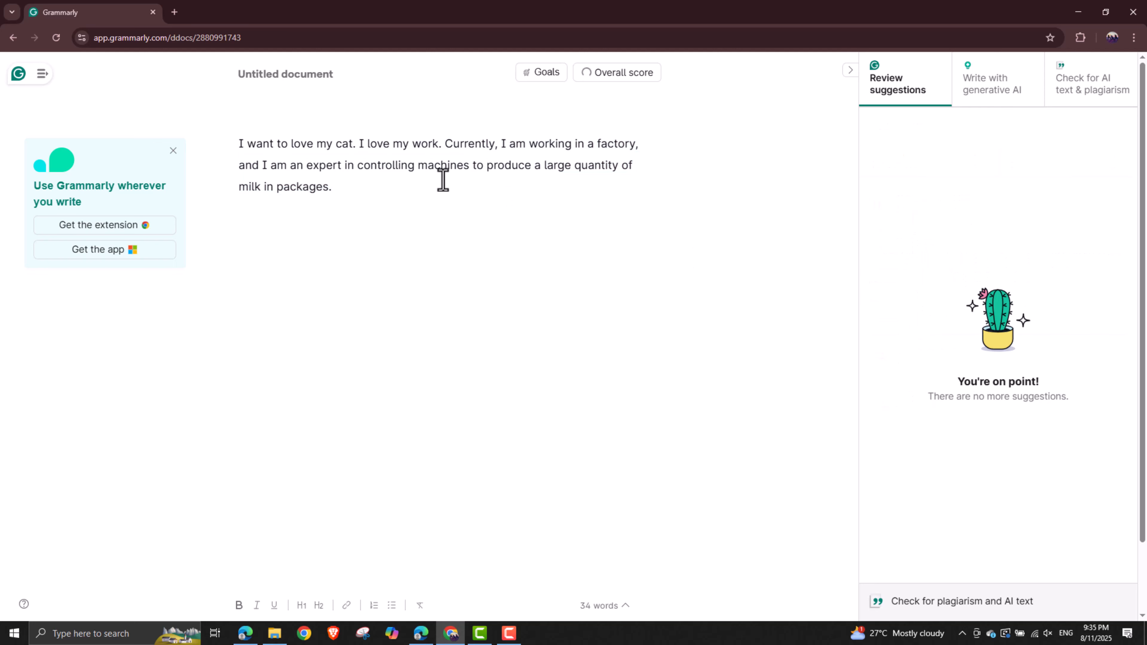
drag(445, 190, 225, 156)
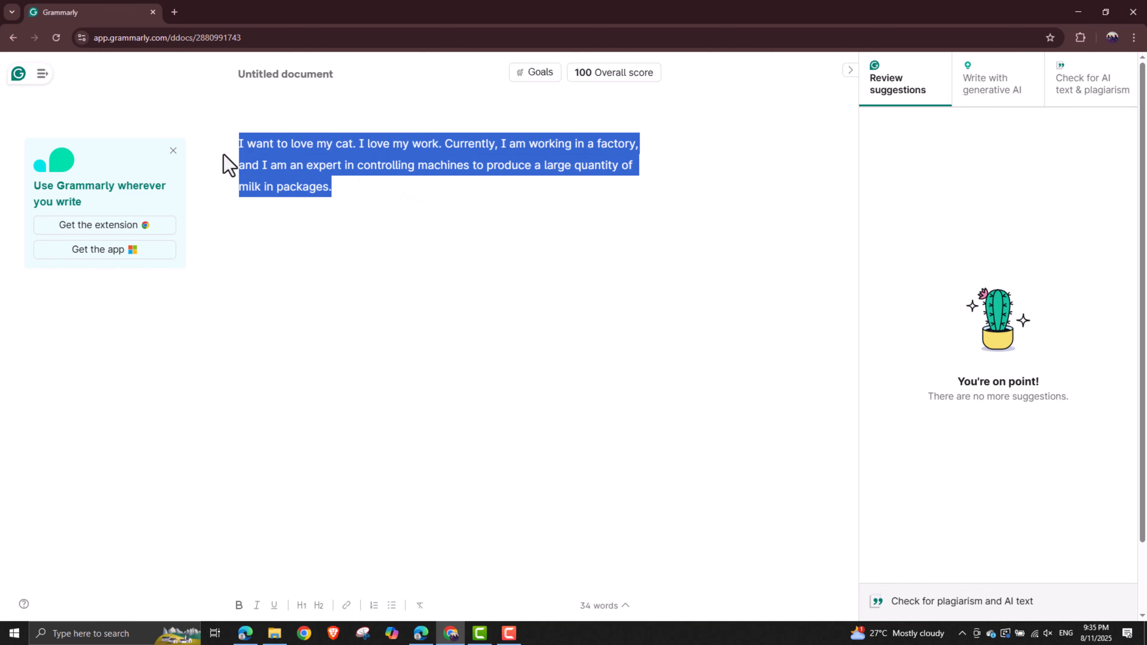
click(428, 181)
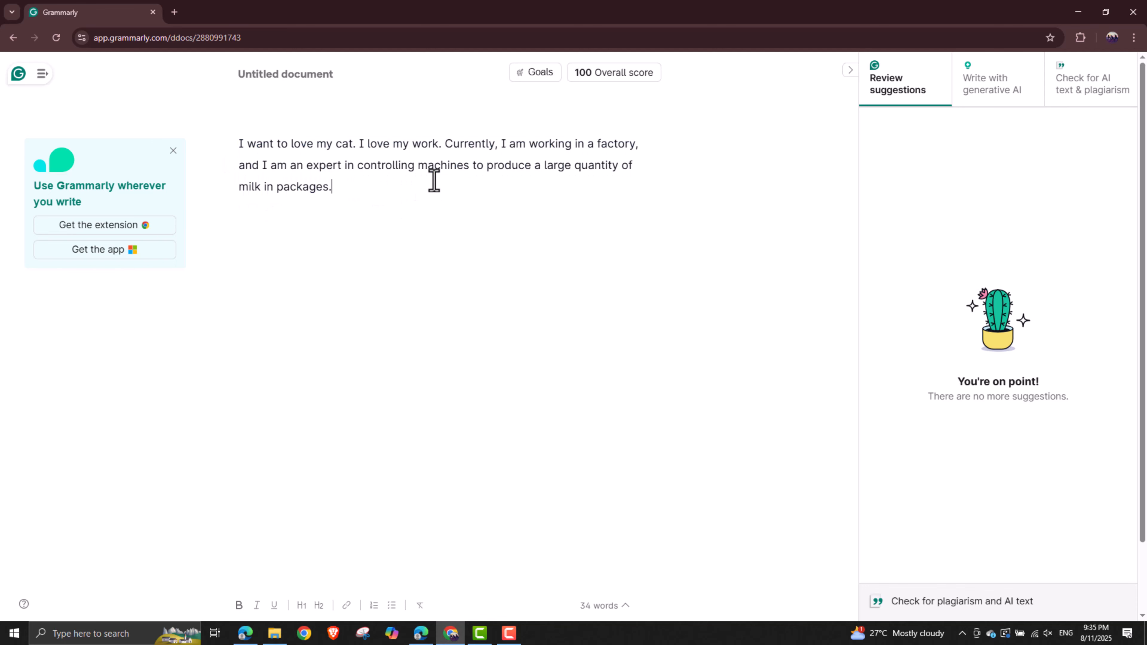